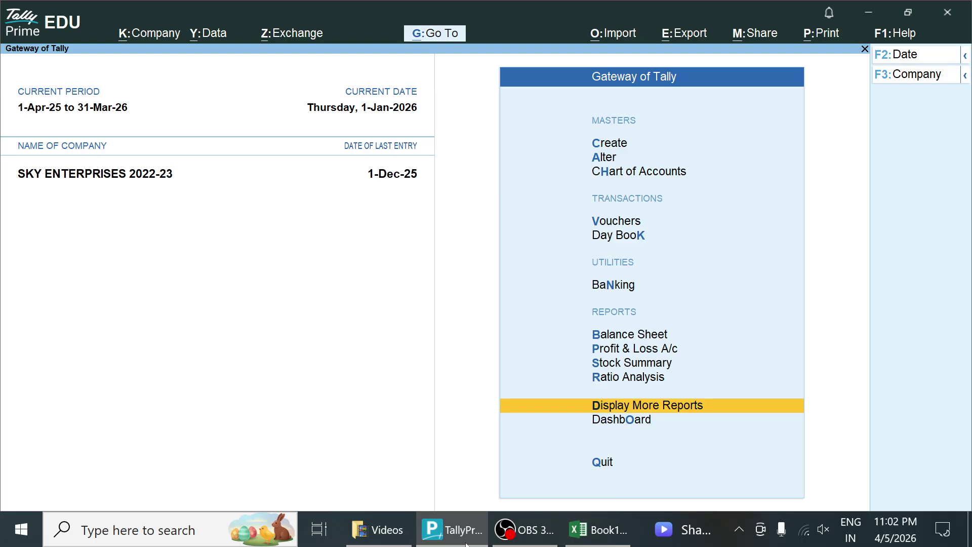
# Open the ledger vouchers report for the RAHUL ENTERPRSES ledger from the account books
pyautogui.press('Return')
pyautogui.write('al')
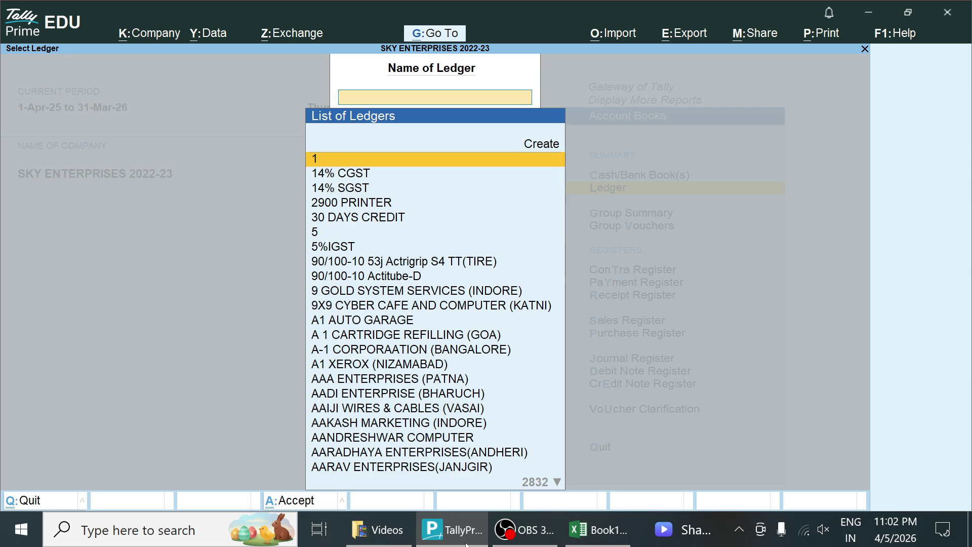
pyautogui.write('RAHUL')
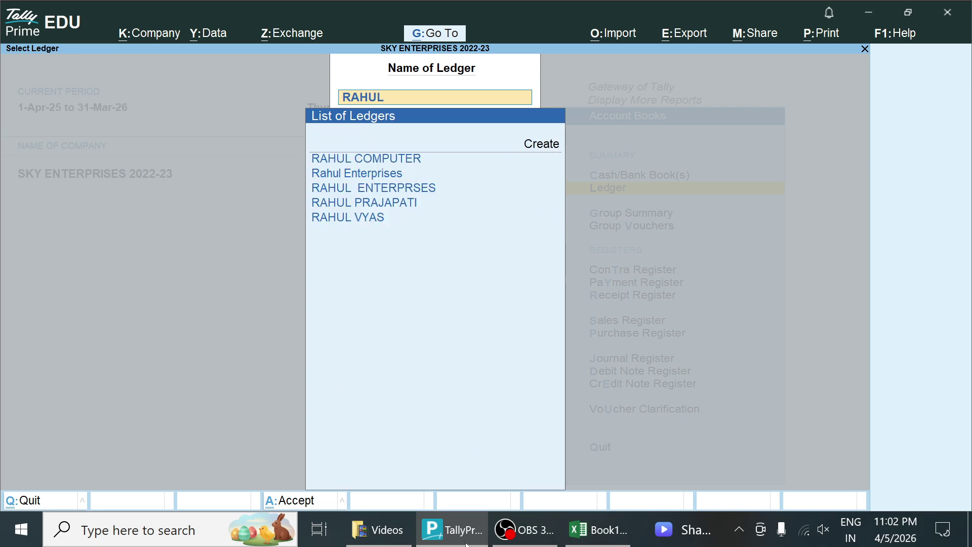
pyautogui.press('Down')
pyautogui.press('Down')
pyautogui.press('Return')
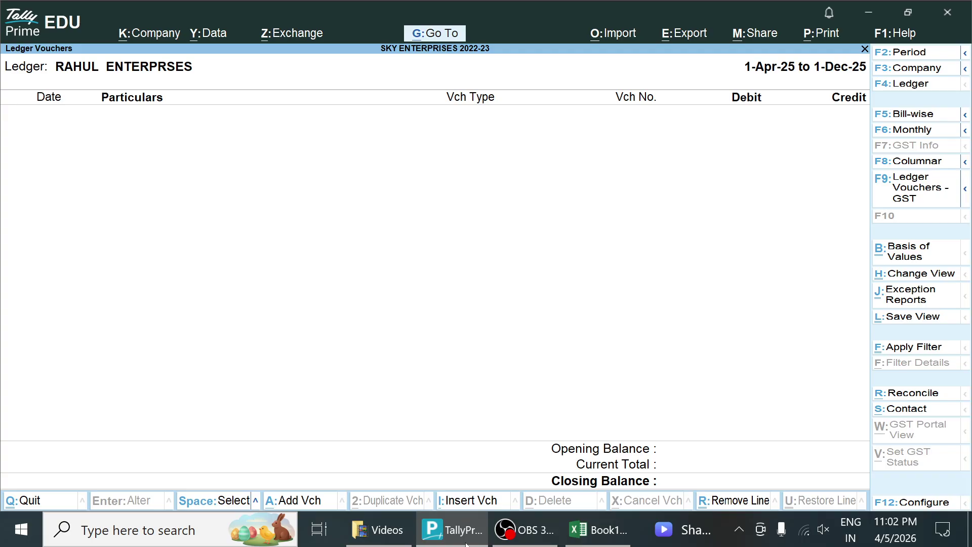
# Add a receipt voucher from the ledger report and set its account to ICICI BANK LTD
pyautogui.hotkey('alt', 'a')
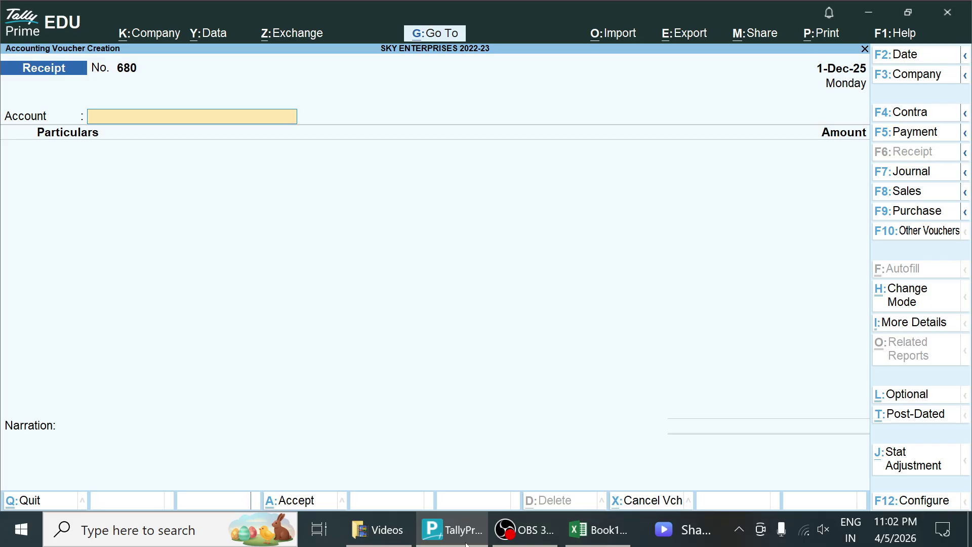
pyautogui.press('F8')
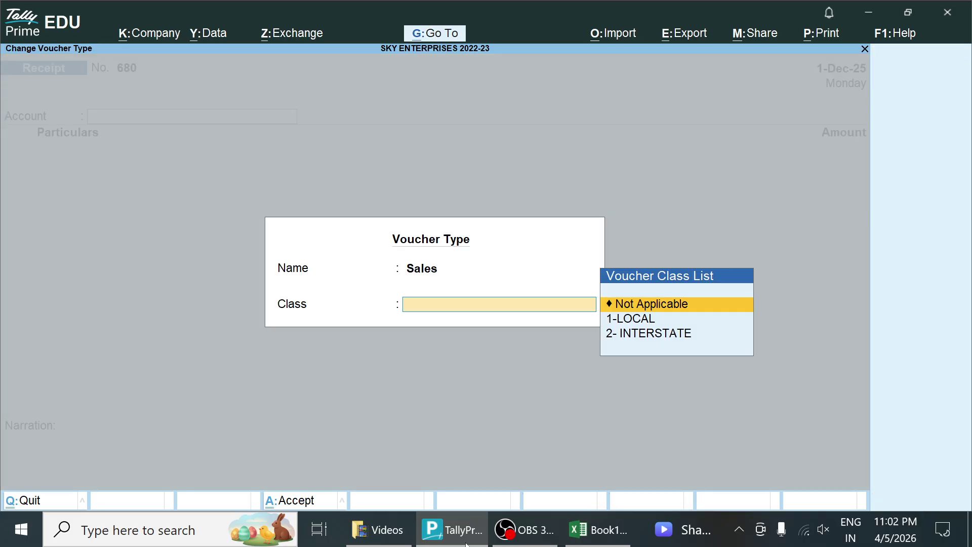
pyautogui.press('Escape')
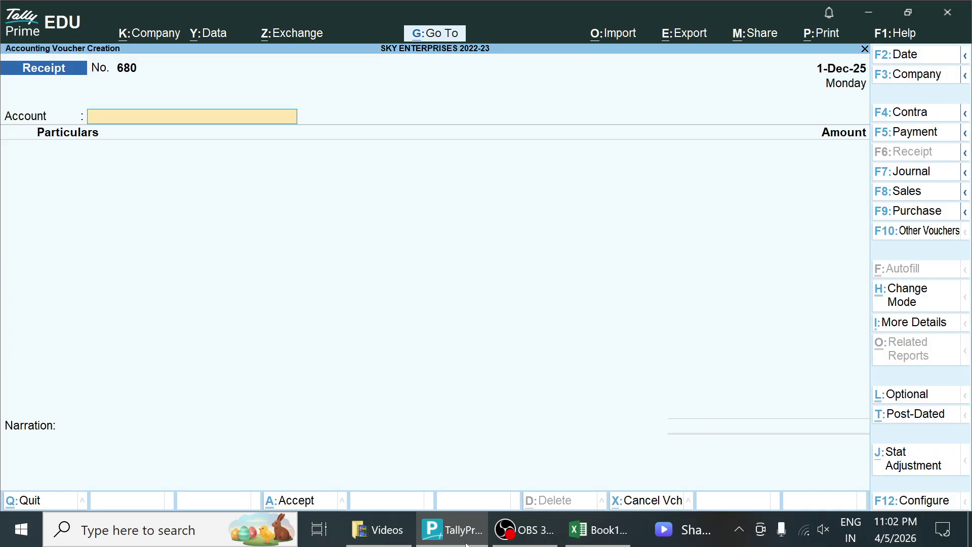
pyautogui.write('ICI')
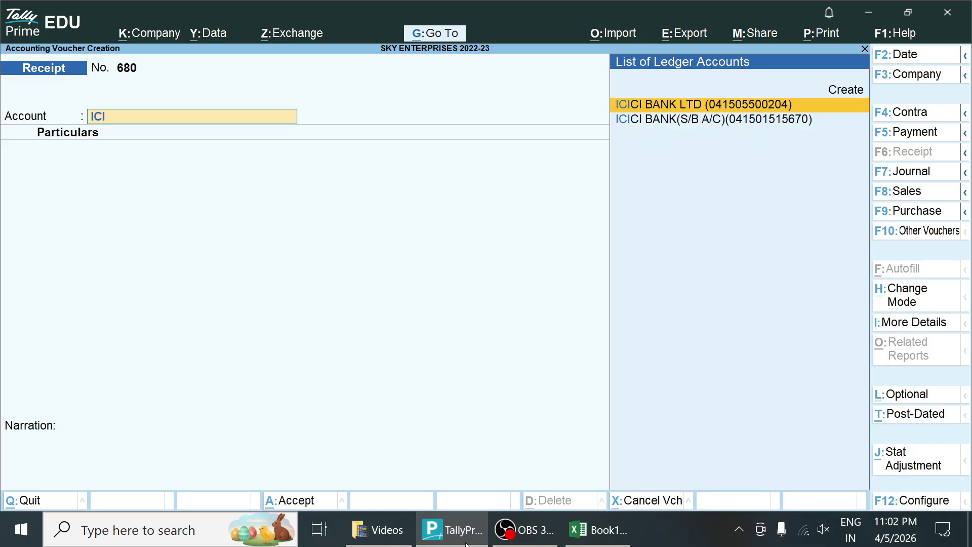
pyautogui.press('Return')
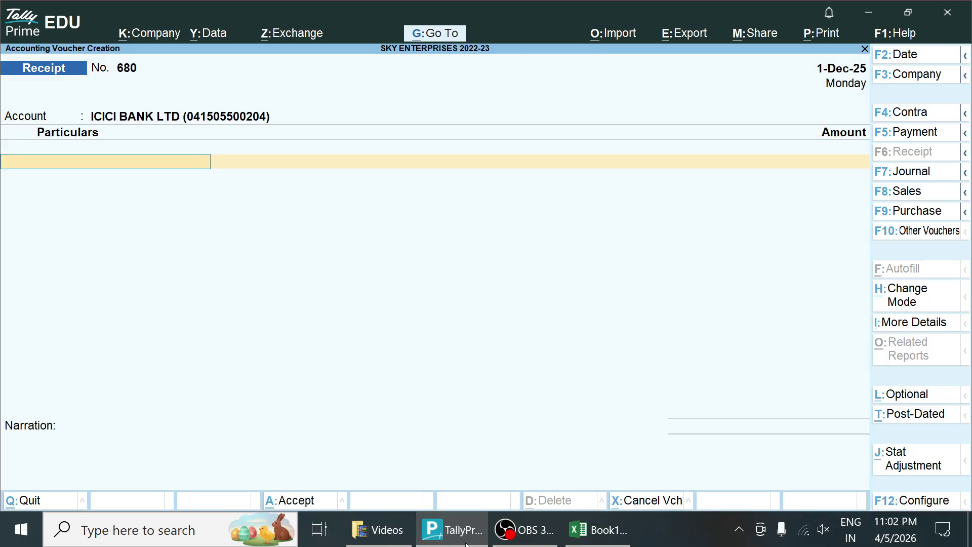
# Enter RAHUL ENTERPRSES as the receipt's particulars with an amount of 50000
pyautogui.write('RAHUL')
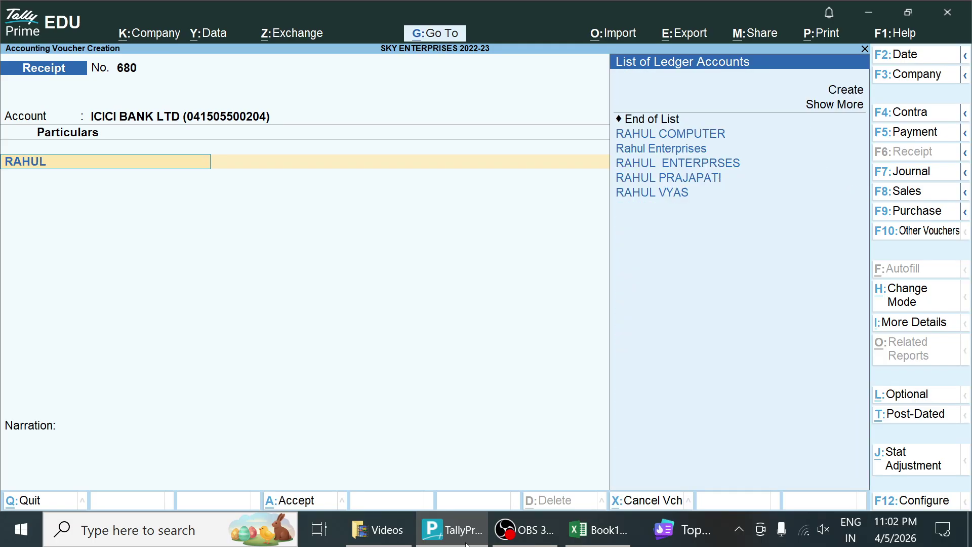
pyautogui.press('Down')
pyautogui.press('Down')
pyautogui.press('Return')
pyautogui.write('50000')
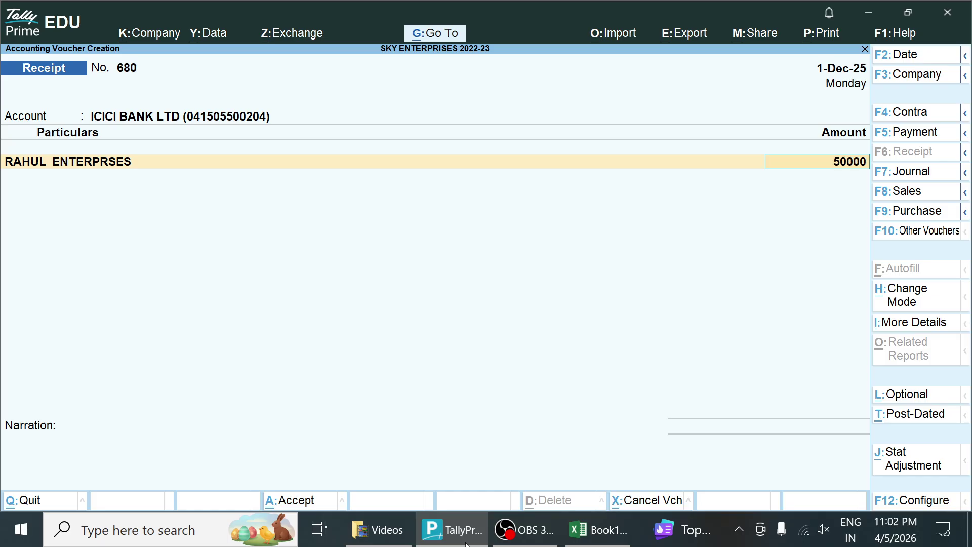
pyautogui.press('Return')
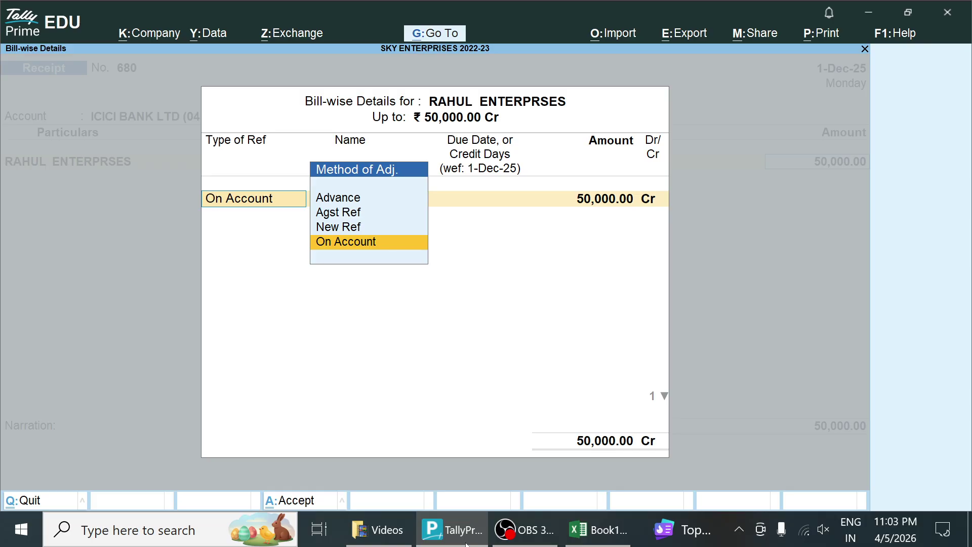
# Allocate the full receipt amount as an Advance in the bill-wise details, keeping the default reference name
pyautogui.press('Up')
pyautogui.press('Up')
pyautogui.press('Up')
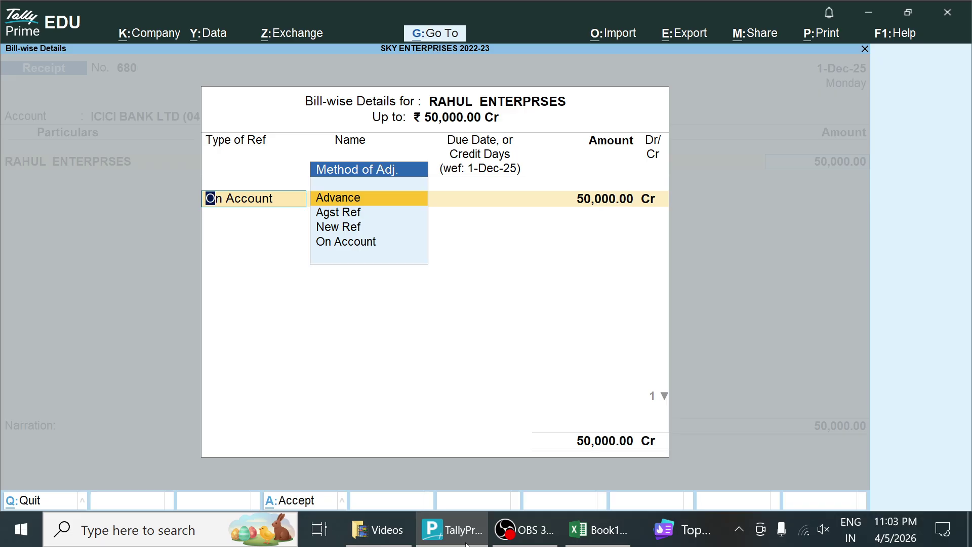
pyautogui.press('Return')
pyautogui.press('Return')
pyautogui.press('Return')
pyautogui.press('Return')
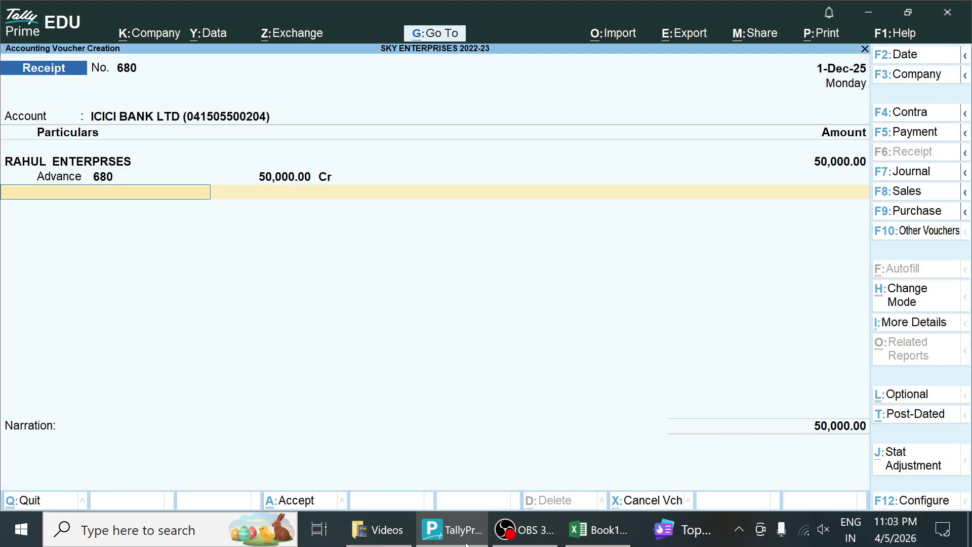
# End the particulars list, leave the narration blank and save the receipt voucher
pyautogui.press('Return')
pyautogui.press('Return')
pyautogui.press('Return')
pyautogui.press('Return')
pyautogui.press('Return')
pyautogui.press('Return')
pyautogui.press('Return')
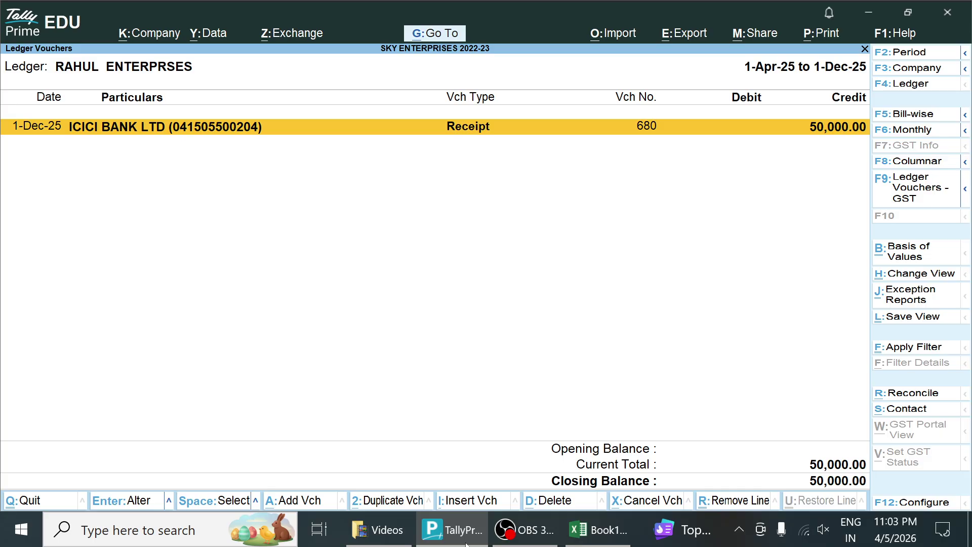
# Add another voucher from the ledger report as a Sales voucher with class 1-LOCAL
pyautogui.hotkey('alt', 'a')
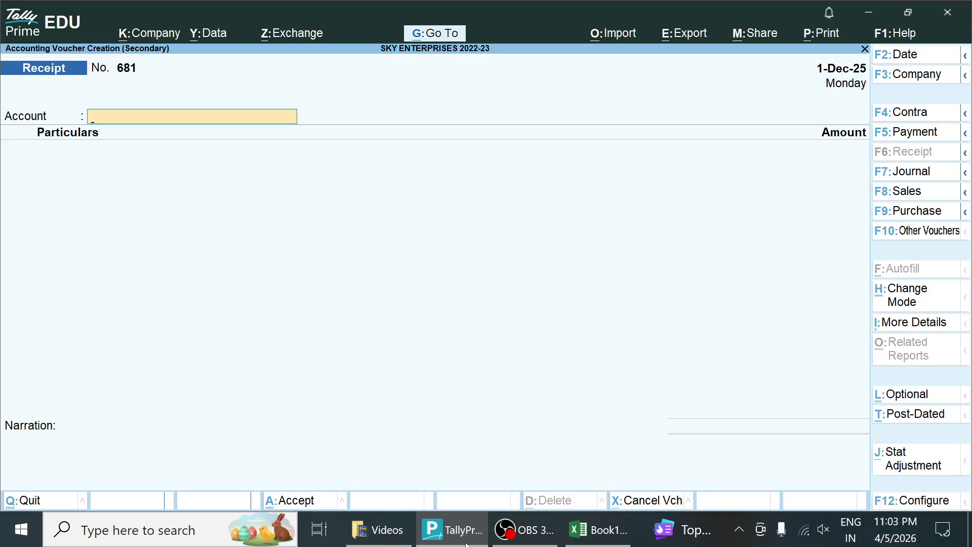
pyautogui.press('F8')
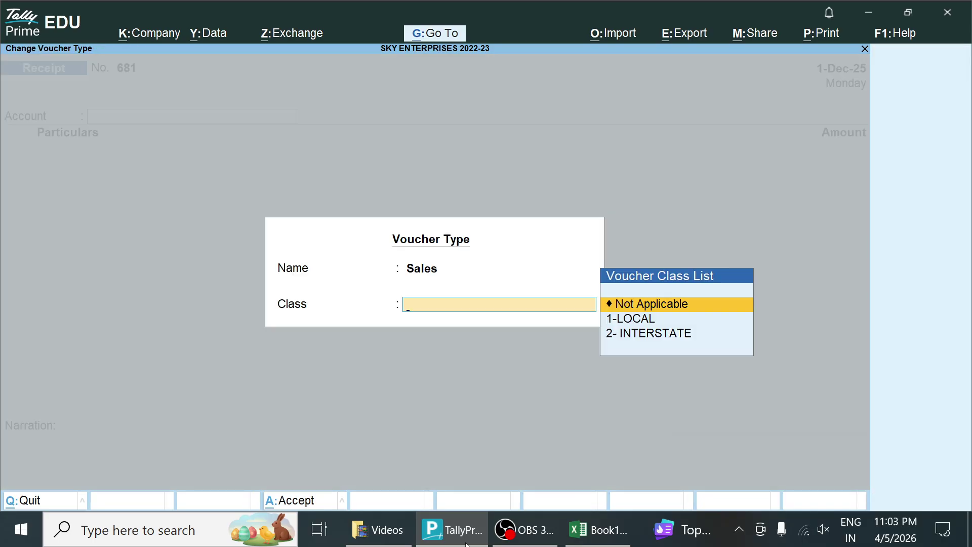
pyautogui.press('Down')
pyautogui.press('Return')
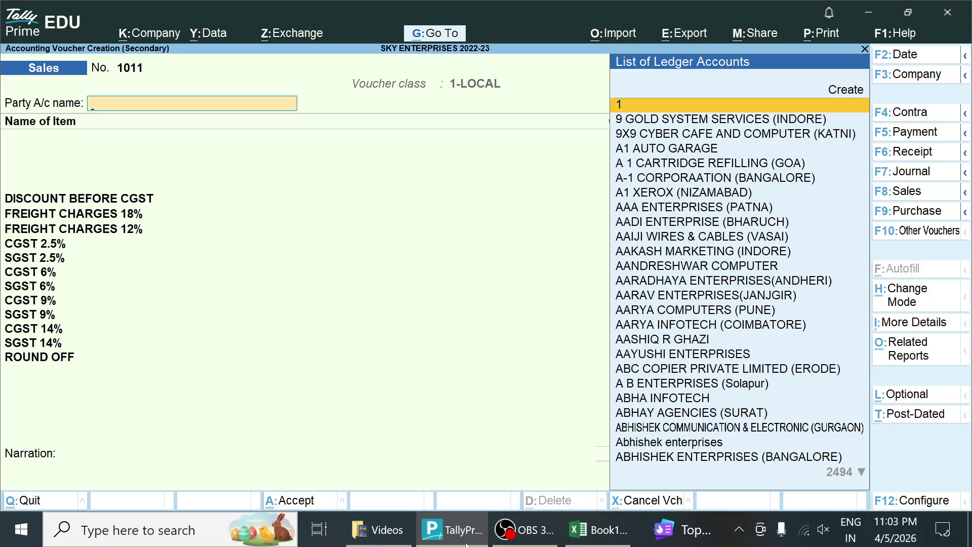
# Set the sales voucher's party to RAHUL ENTERPRSES and accept the default dispatch and party details
pyautogui.write('RAHUL')
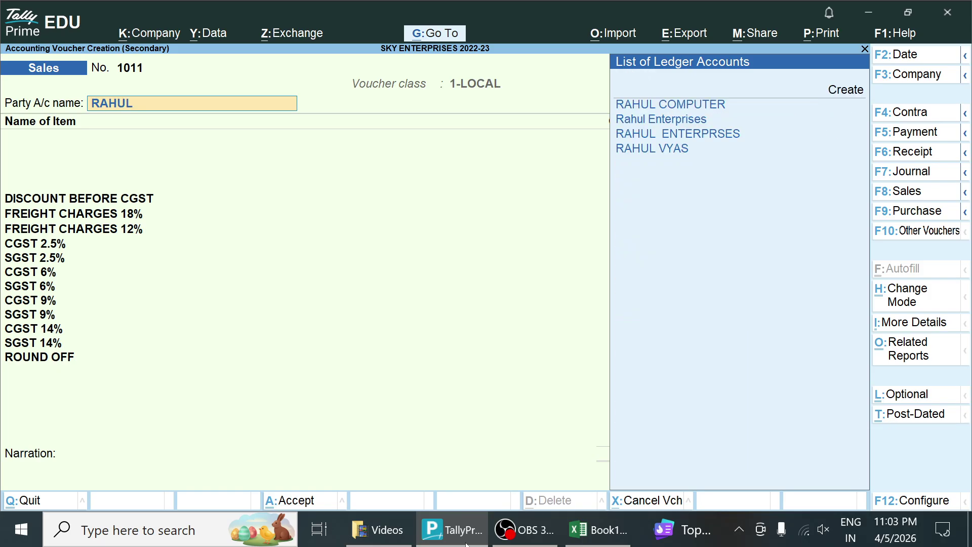
pyautogui.press('Down')
pyautogui.press('Down')
pyautogui.press('Return')
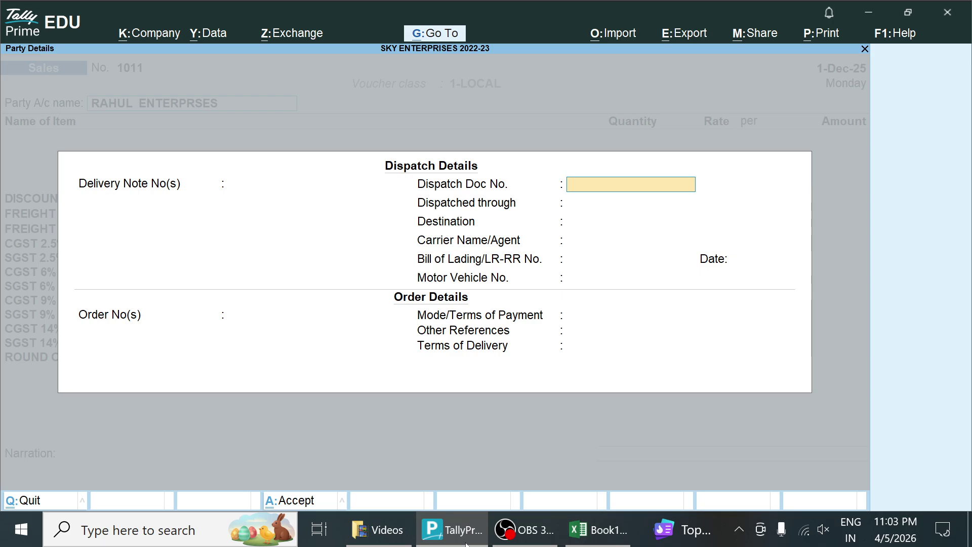
pyautogui.hotkey('ctrl', 'a')
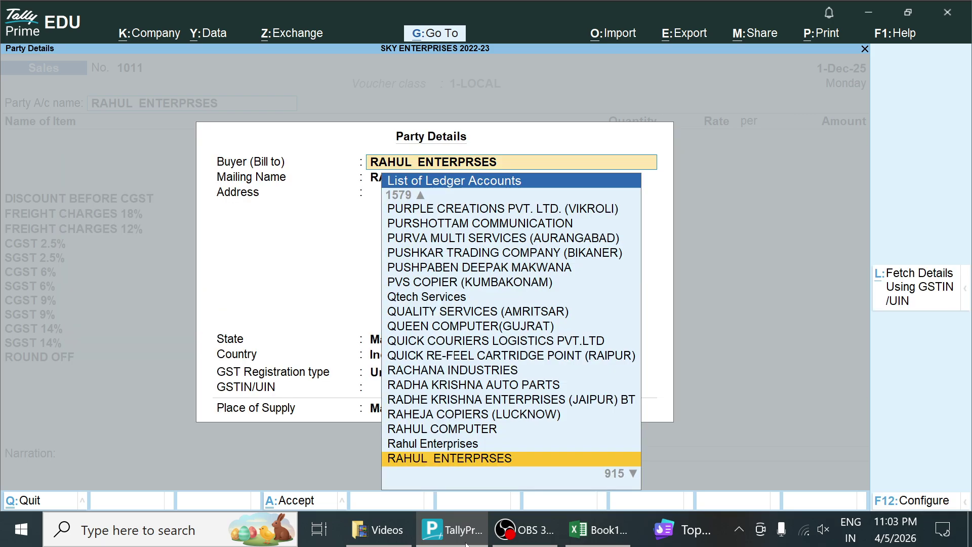
pyautogui.press('Return')
pyautogui.press('Return')
pyautogui.press('Return')
pyautogui.press('Return')
pyautogui.press('Return')
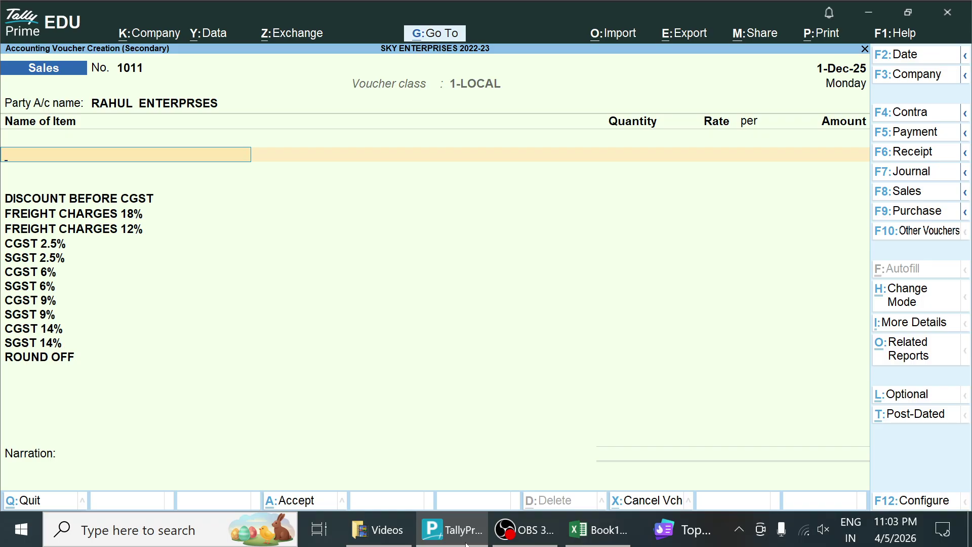
# Add the stock item 017 - 1020 TONER SENSIOR LEVER with its order number set to Not Applicable
pyautogui.write('1020')
pyautogui.press('Up')
pyautogui.press('Up')
pyautogui.press('Up')
pyautogui.press('Up')
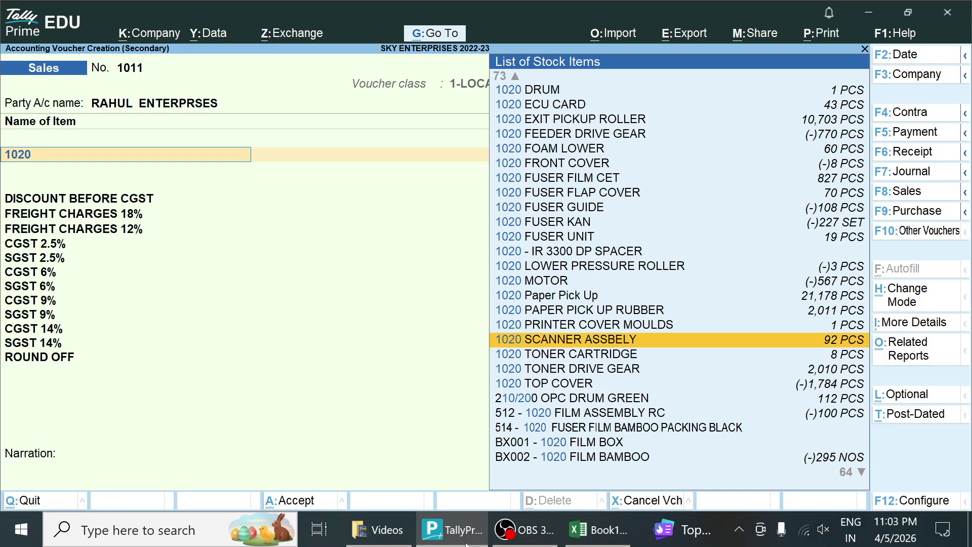
pyautogui.press('Up')
pyautogui.write('T')
pyautogui.press('Up')
pyautogui.press('Up')
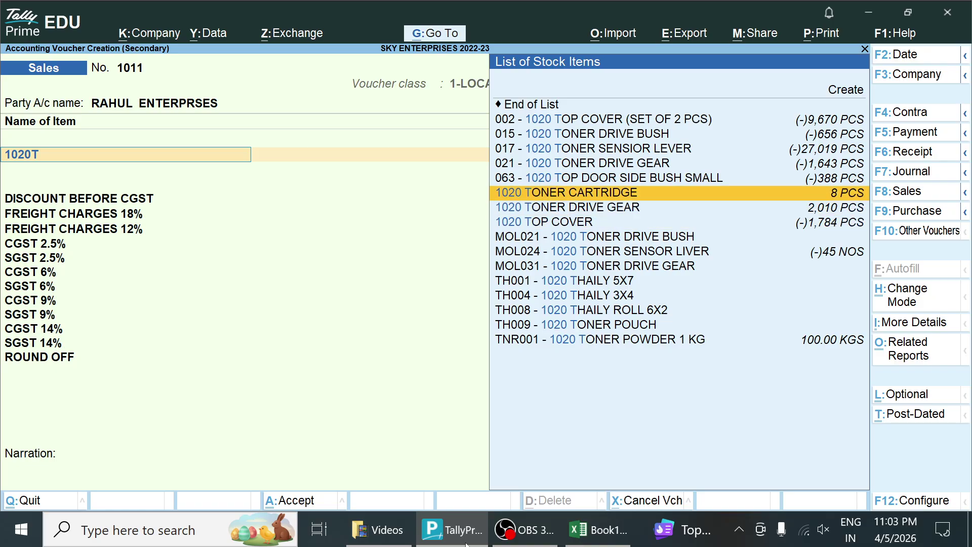
pyautogui.press('Up')
pyautogui.press('Up')
pyautogui.press('Up')
pyautogui.press('Return')
pyautogui.press('Return')
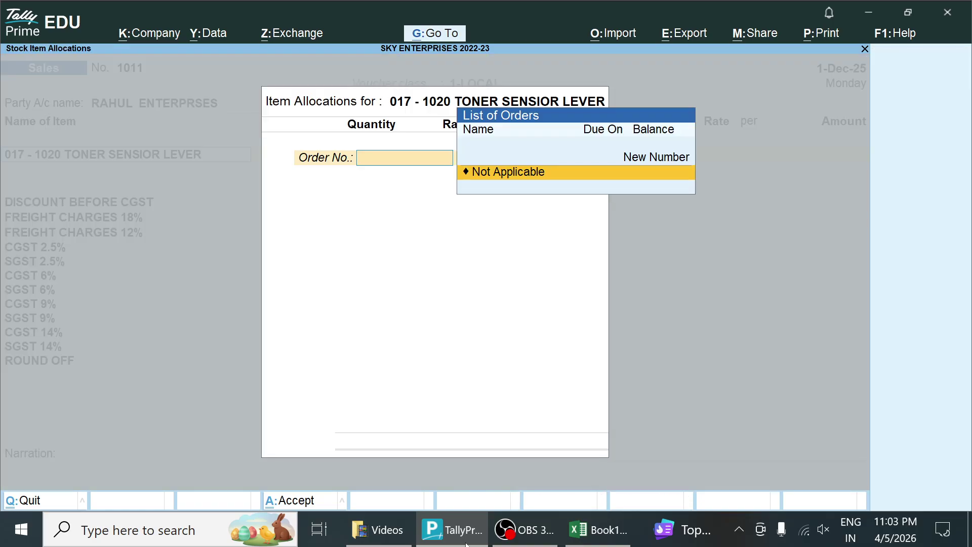
pyautogui.press('Return')
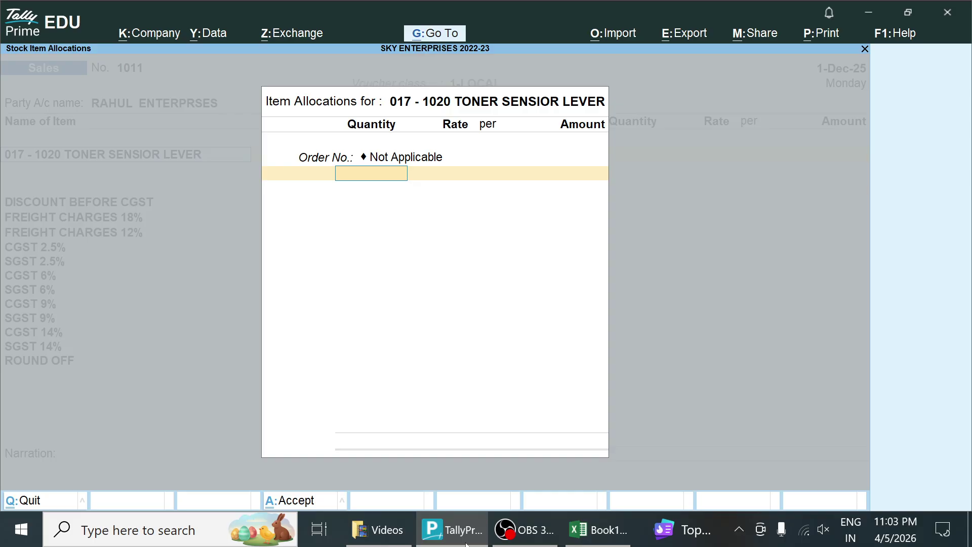
# Allocate 300 PCS of the item and set its amount to 42373
pyautogui.write('300')
pyautogui.press('Return')
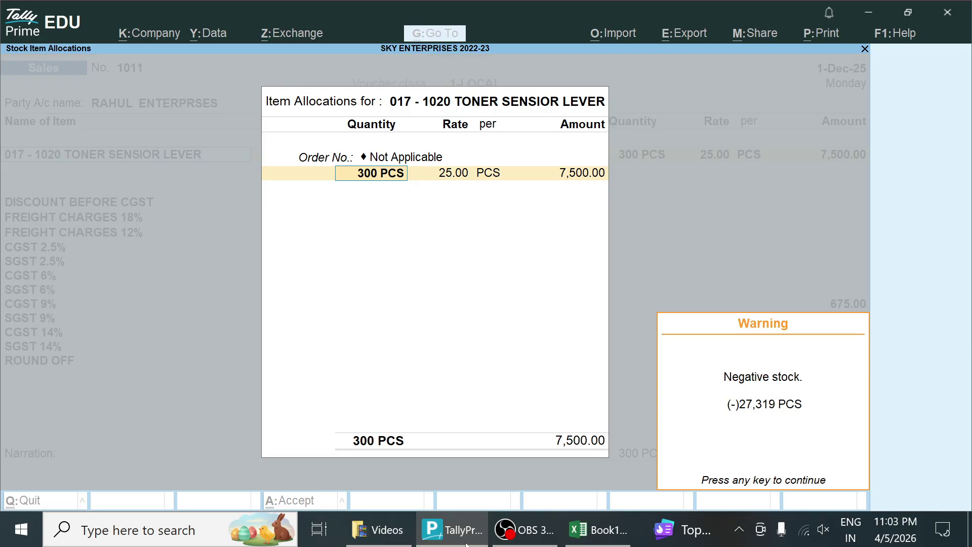
pyautogui.press('Return')
pyautogui.press('Return')
pyautogui.press('Return')
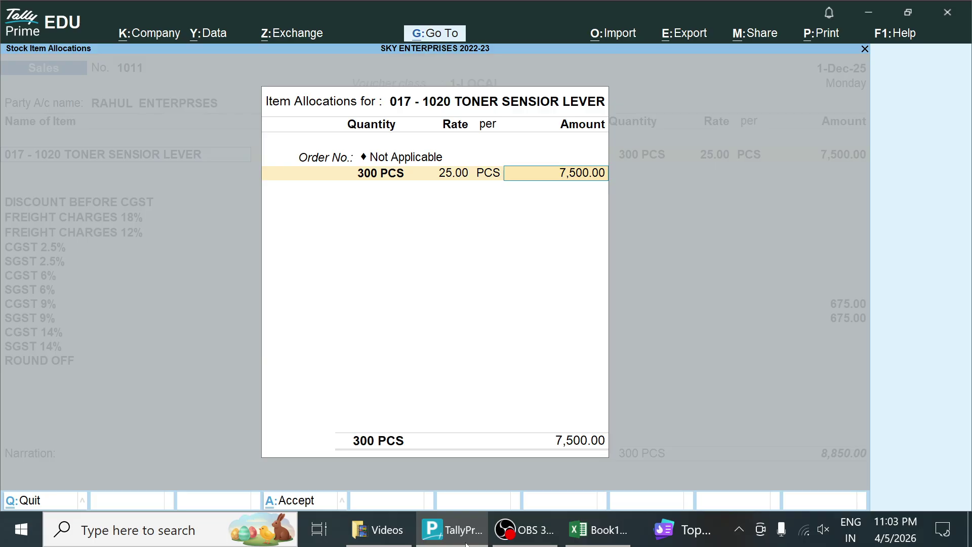
pyautogui.write('42373')
pyautogui.press('Return')
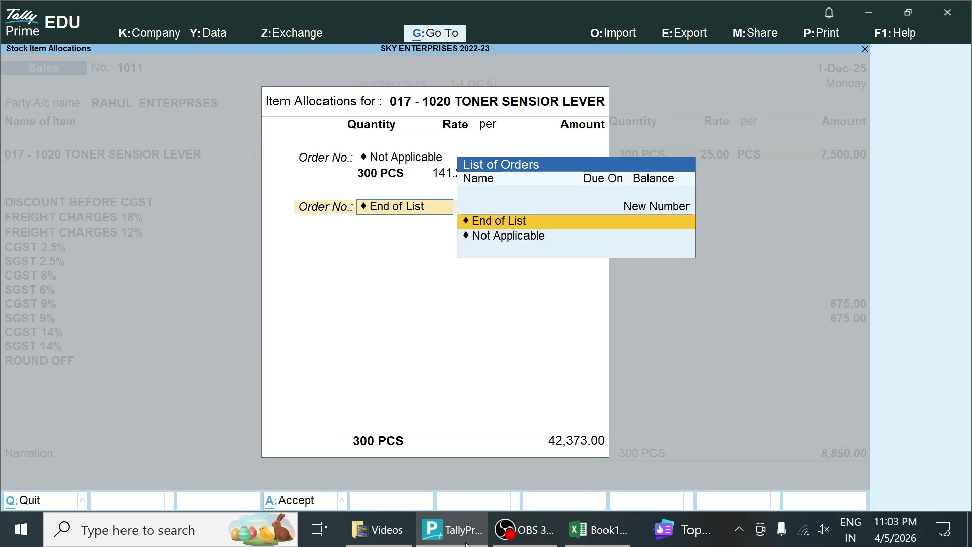
# End the item allocation and item list, leaving the discount and freight charges blank
pyautogui.press('Return')
pyautogui.press('Return')
pyautogui.press('Return')
pyautogui.press('Return')
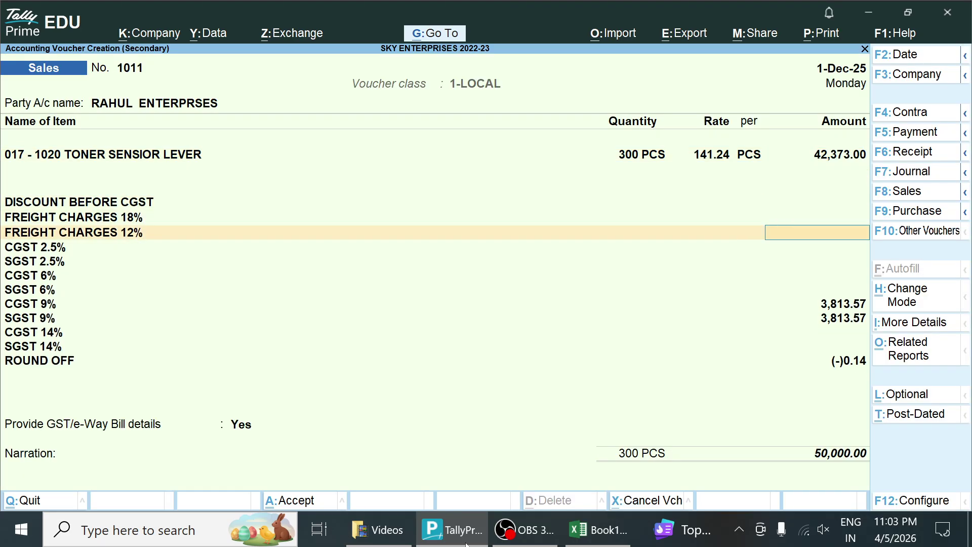
pyautogui.press('Return')
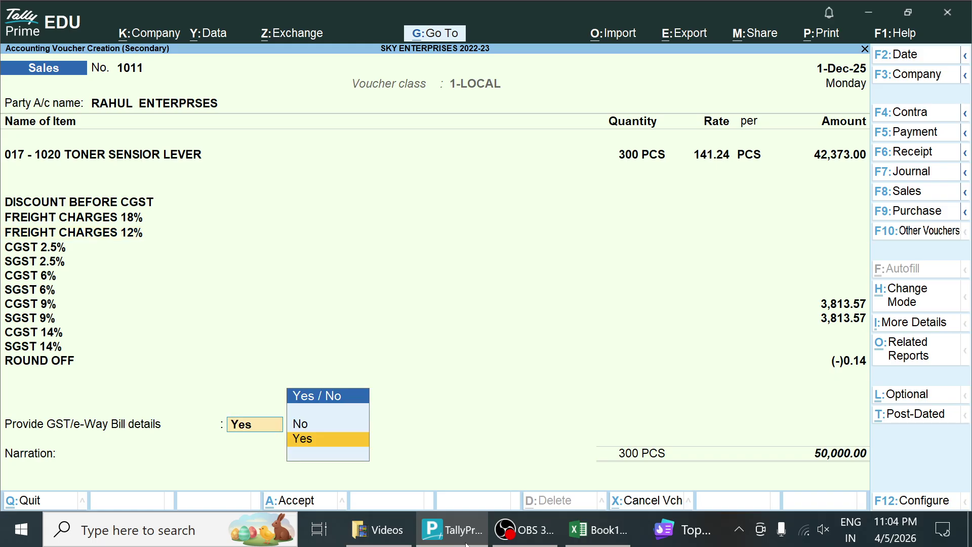
# Keep GST/e-Way Bill details set to Yes and accept the additional details with their default entries
pyautogui.press('Return')
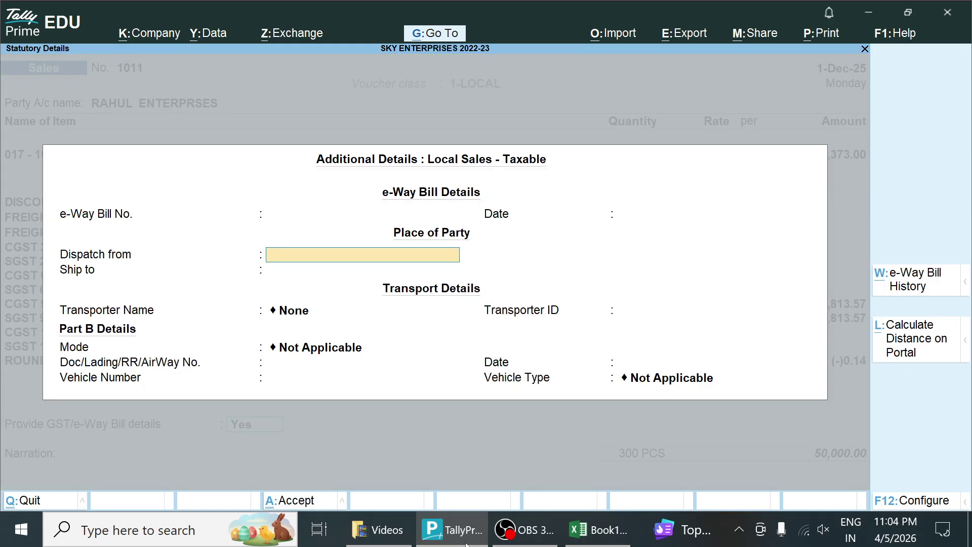
pyautogui.press('Return')
pyautogui.press('Return')
pyautogui.press('Return')
pyautogui.press('Return')
pyautogui.press('Return')
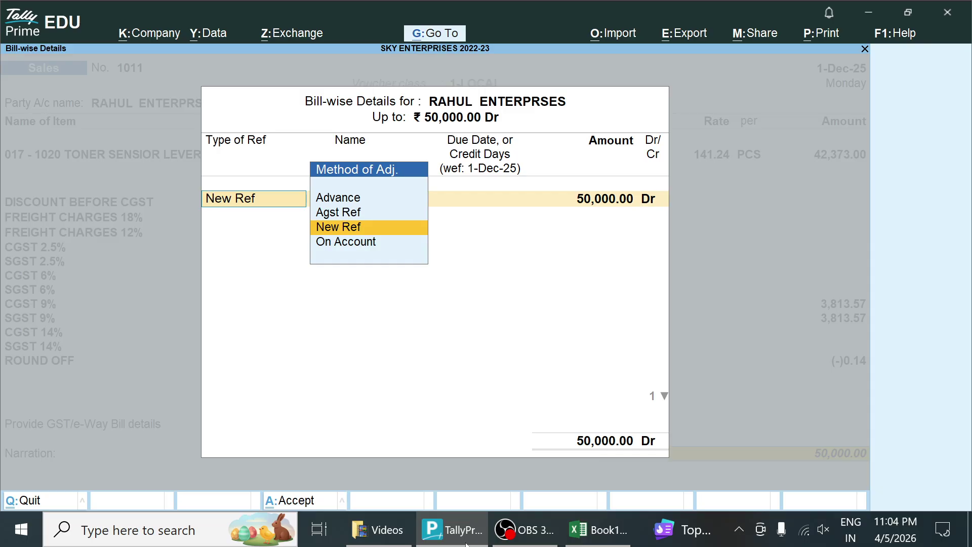
# Adjust the sales bill as Agst Ref against the pending advance 680 in the bill-wise details
pyautogui.press('Up')
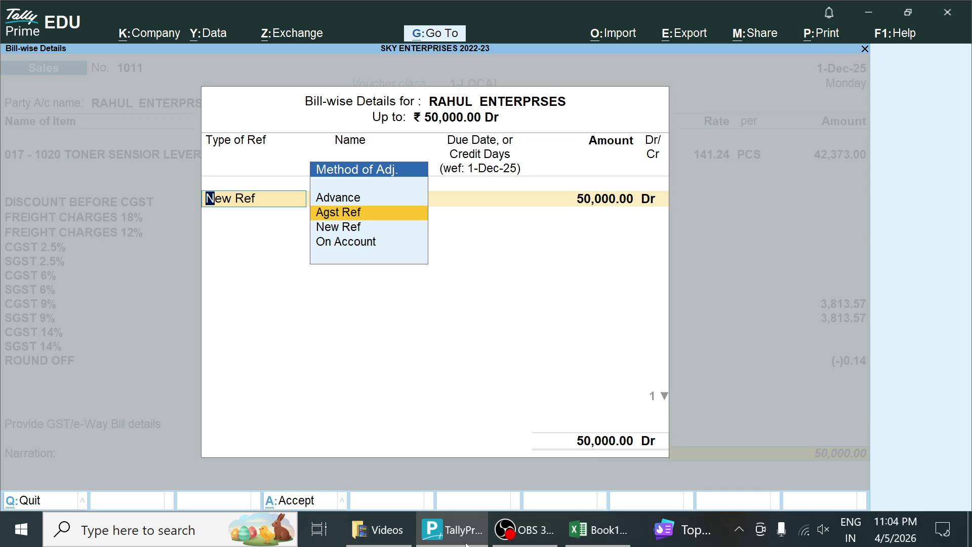
pyautogui.press('Return')
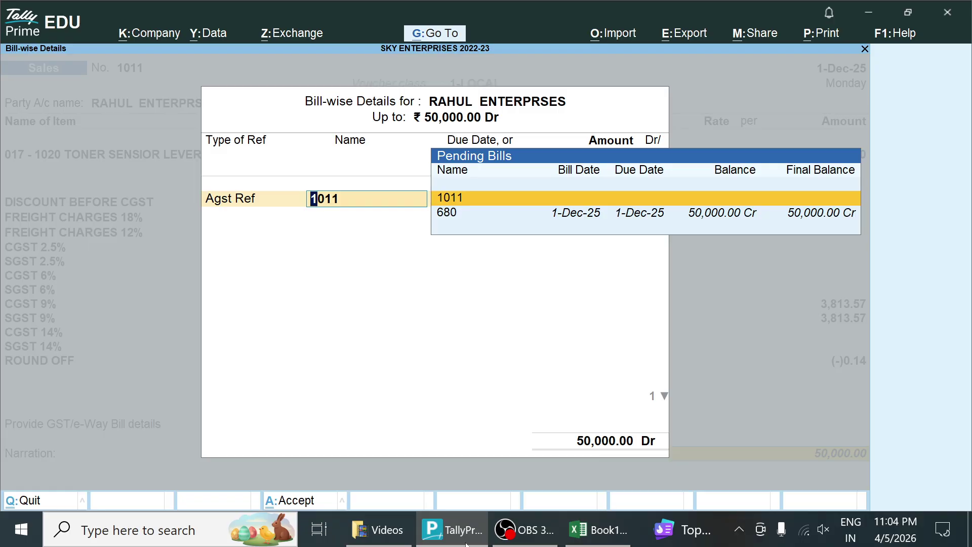
pyautogui.press('Down')
pyautogui.press('Return')
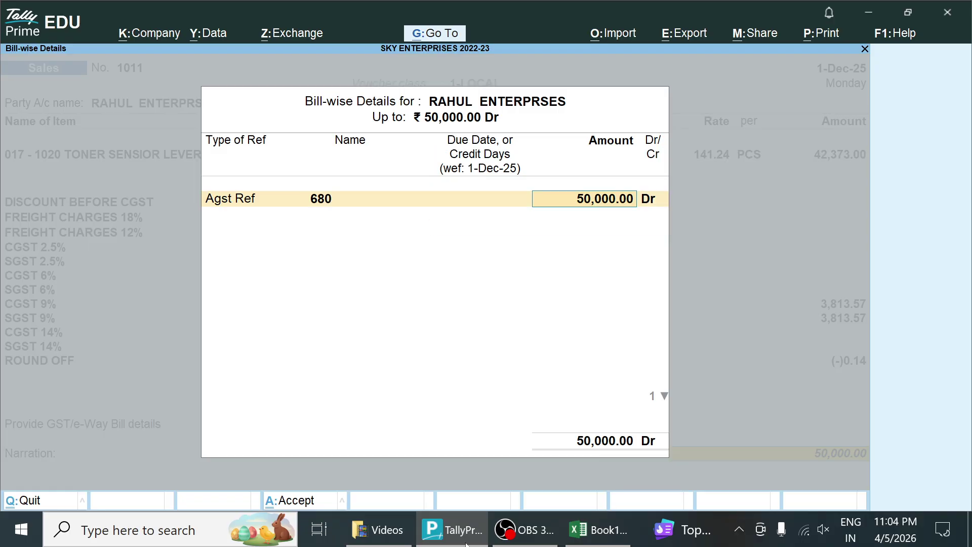
# Accept the bill-wise allocation of 50,000.00 Dr against reference 680 and save the sales voucher
pyautogui.press('Return')
pyautogui.press('Return')
pyautogui.press('Return')
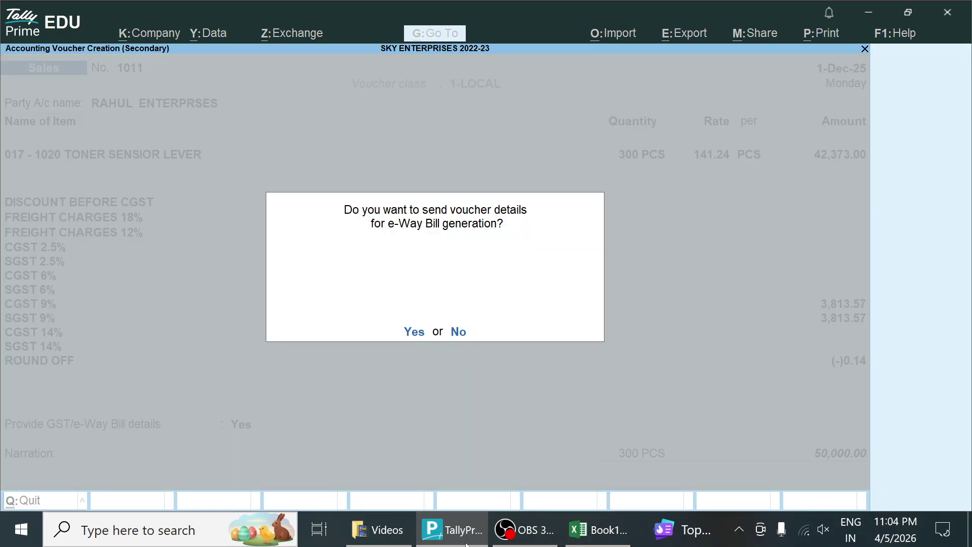
pyautogui.press('Return')
pyautogui.press('Return')
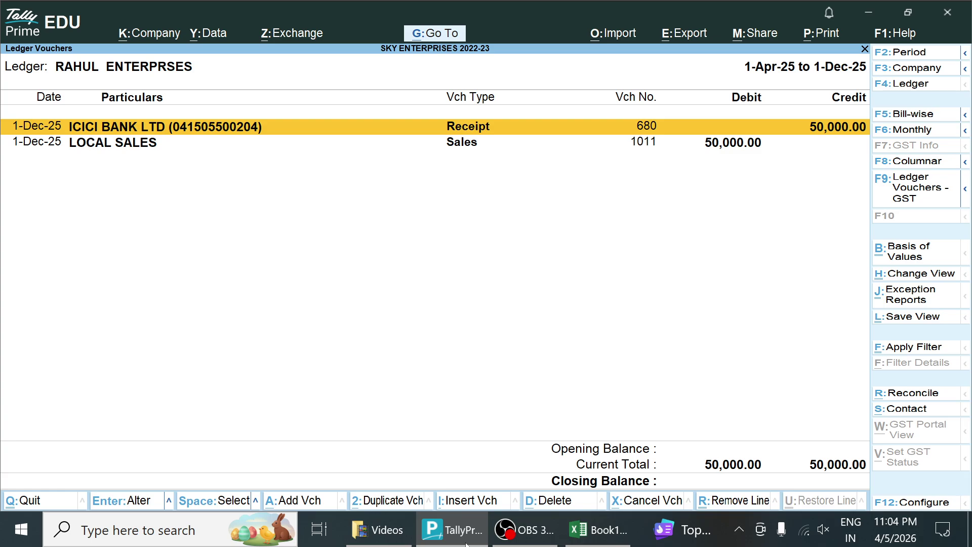
# Reopen the RAHUL ENTERPRSES ledger vouchers for 1-Dec-25 and highlight the local sales entry
pyautogui.press('Escape')
pyautogui.press('BackSpace')
pyautogui.press('Return')
pyautogui.press('Down')
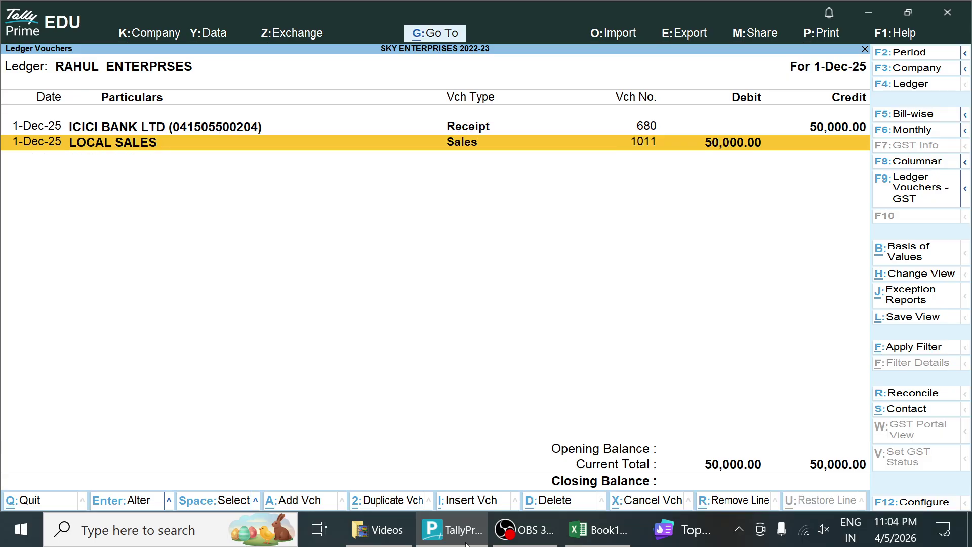
# Add another sales voucher from the ledger report with RAHUL ENTERPRSES as the party account
pyautogui.hotkey('alt', 'a')
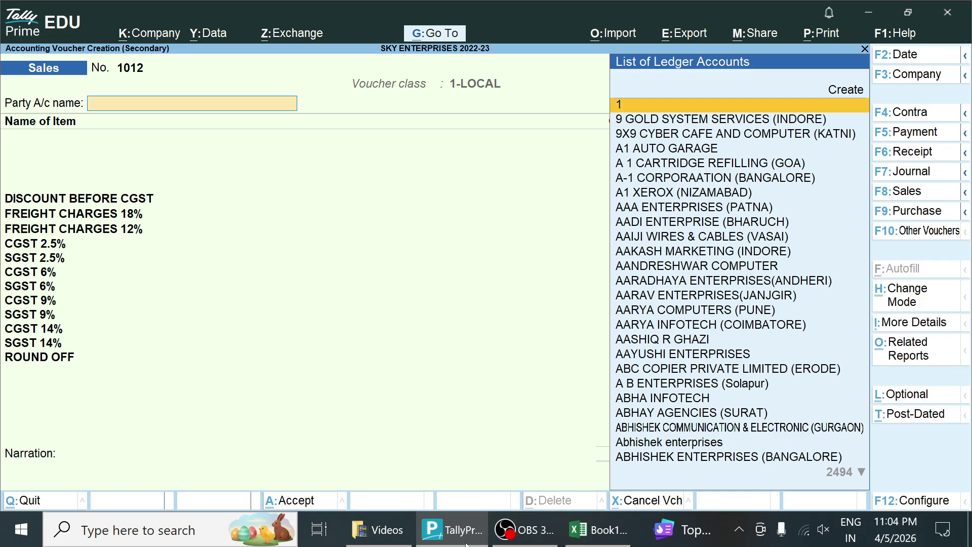
pyautogui.write('RAHU')
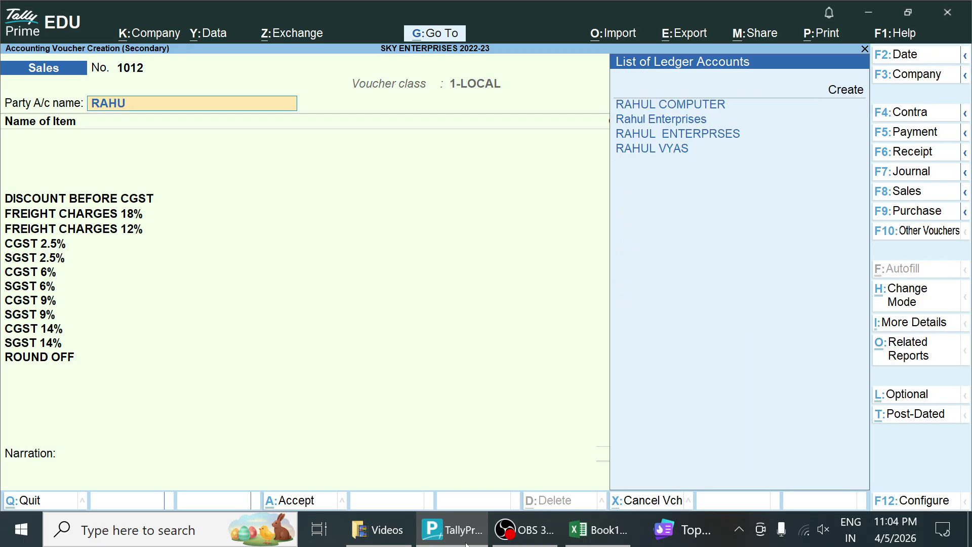
pyautogui.press('Down')
pyautogui.press('Down')
pyautogui.press('Return')
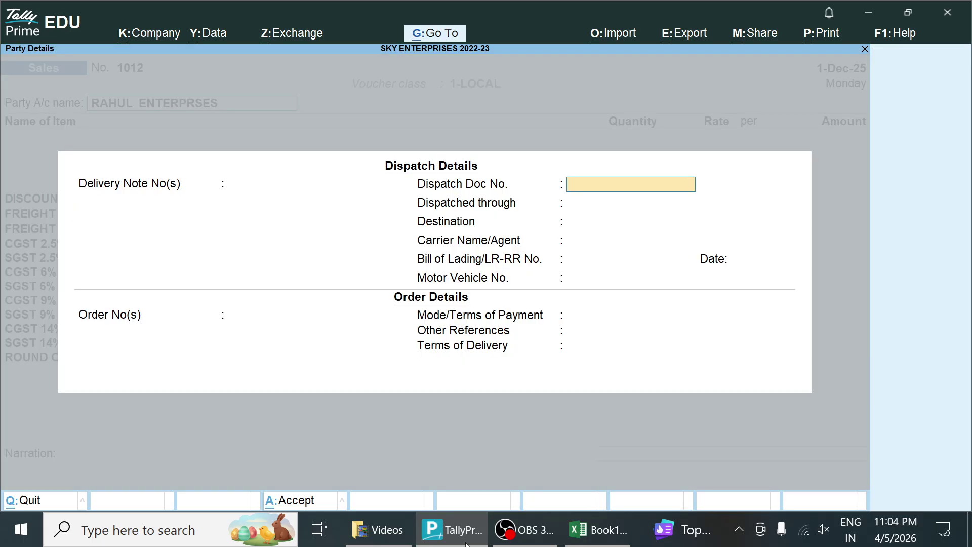
# Leave the dispatch and order details blank and accept the party details up to the item entry
pyautogui.press('Return')
pyautogui.press('Return')
pyautogui.press('Return')
pyautogui.press('Return')
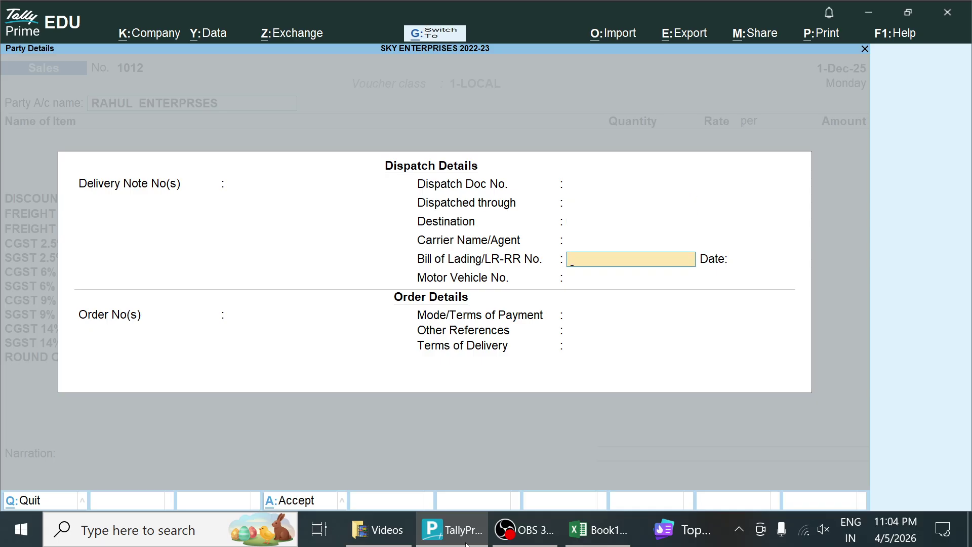
pyautogui.press('Return')
pyautogui.press('Return')
pyautogui.press('Return')
pyautogui.press('Return')
pyautogui.press('Return')
pyautogui.press('Return')
pyautogui.press('Return')
pyautogui.press('Return')
pyautogui.press('Return')
pyautogui.press('Return')
pyautogui.press('Return')
pyautogui.press('Return')
pyautogui.press('Return')
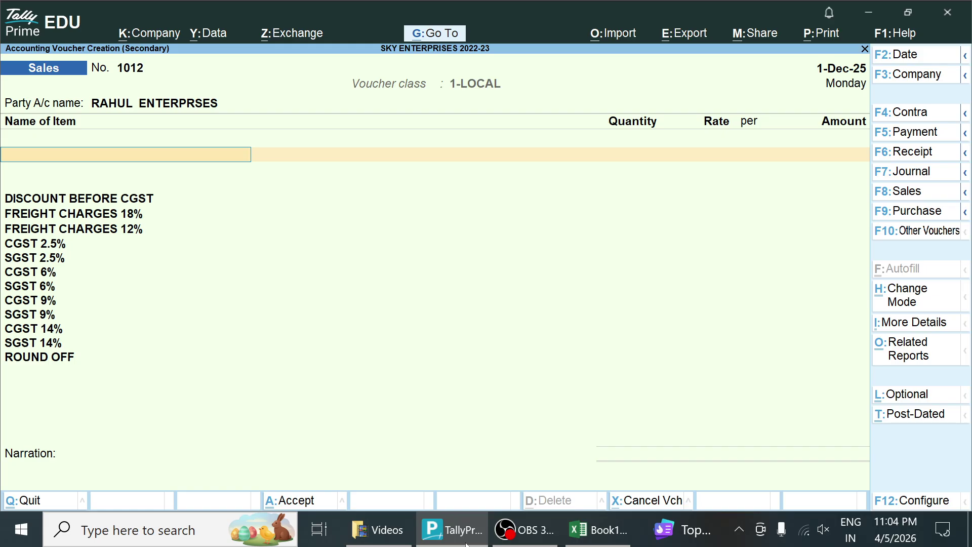
# Add the item 053 - 2900 TOP COVER with a quantity of 300 SET at the default rate of 170.00
pyautogui.write('2900 TO')
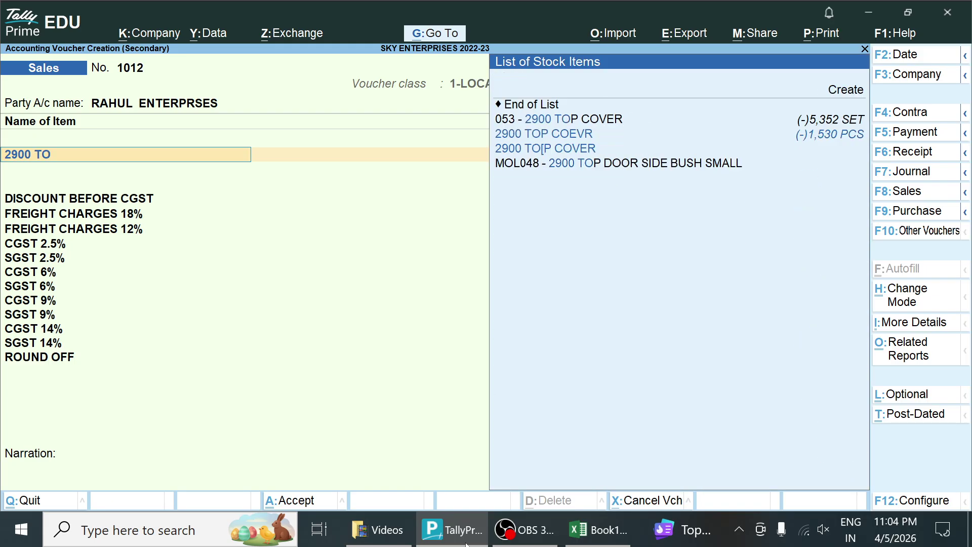
pyautogui.press('Down')
pyautogui.press('Up')
pyautogui.press('Return')
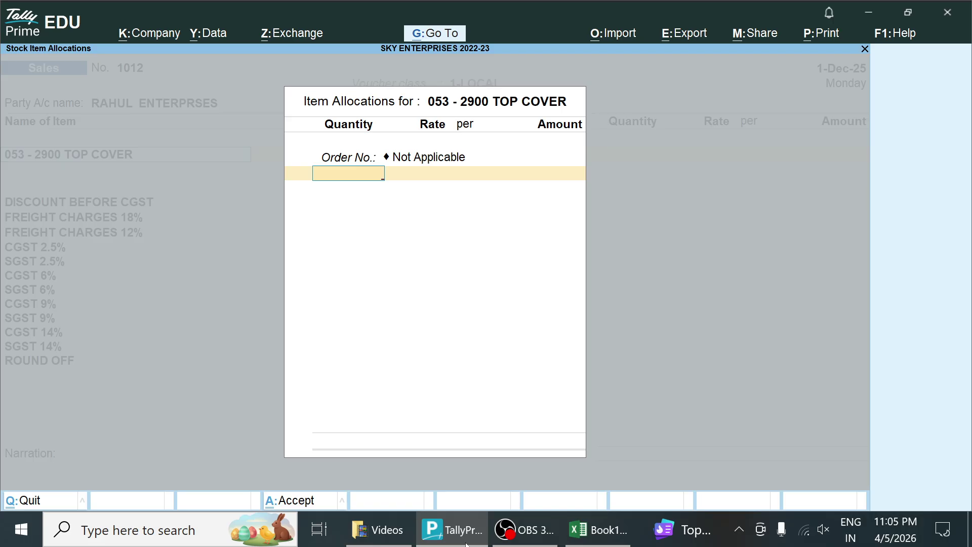
pyautogui.write('300')
pyautogui.press('Return')
pyautogui.press('Return')
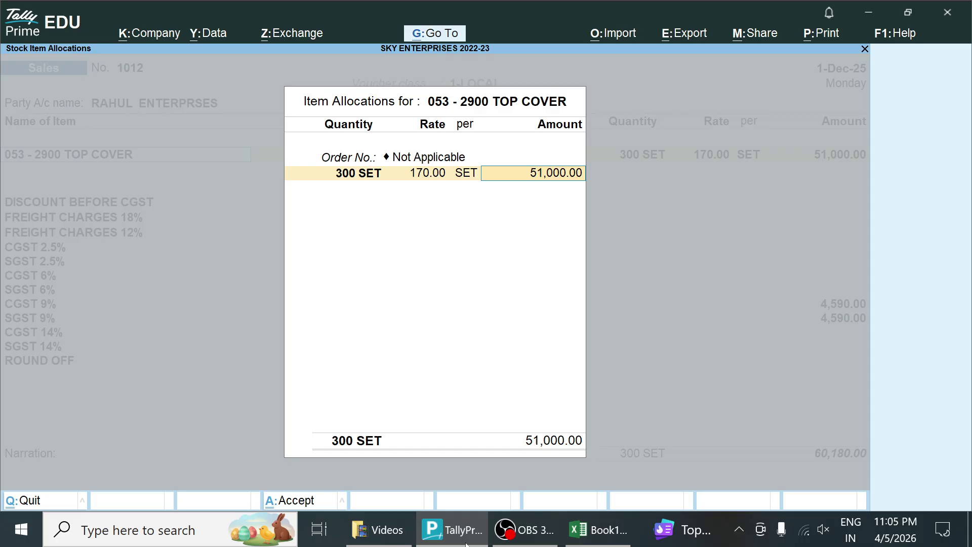
pyautogui.press('Return')
# End the item allocation and item list, leaving the discount and both freight charges blank
pyautogui.press('Return')
pyautogui.press('Return')
pyautogui.press('Return')
pyautogui.press('Return')
pyautogui.press('Return')
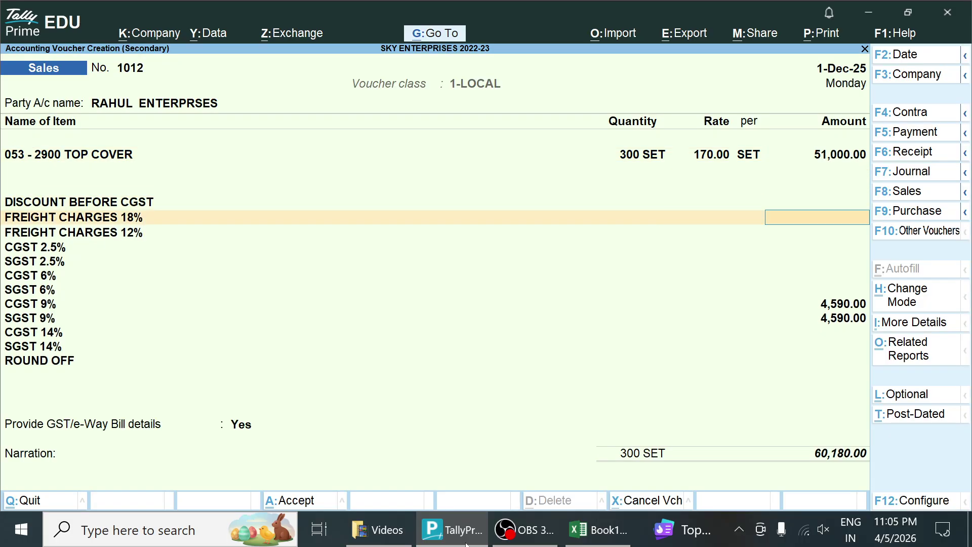
pyautogui.press('Return')
pyautogui.press('Return')
pyautogui.press('Return')
# Keep GST/e-Way Bill details set to Yes and accept the default additional details for the TOP COVER sale
pyautogui.press('Return')
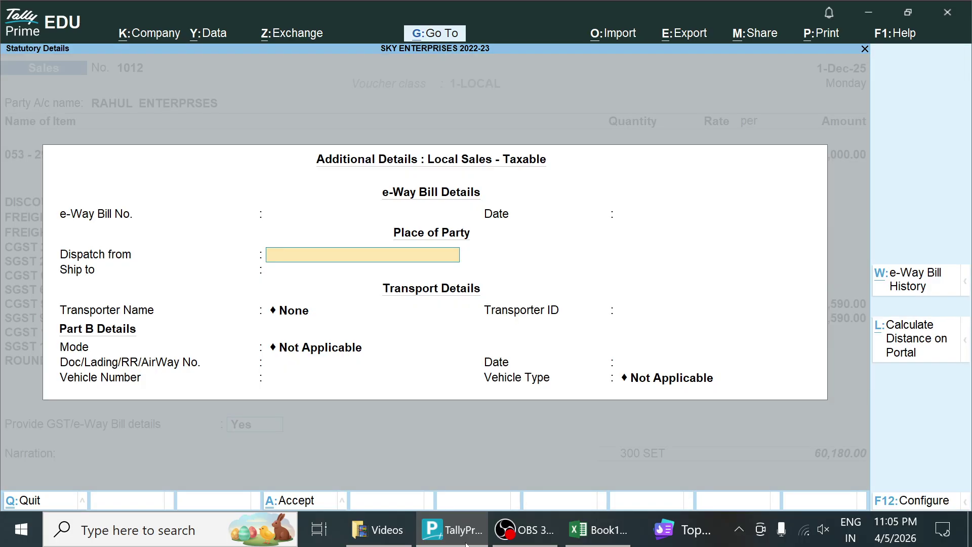
pyautogui.press('Return')
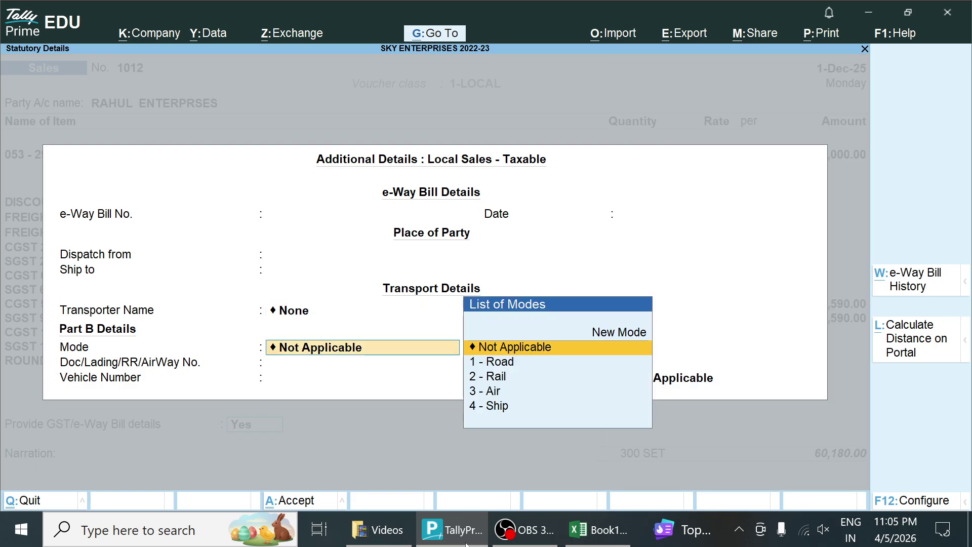
pyautogui.press('Return')
pyautogui.press('Return')
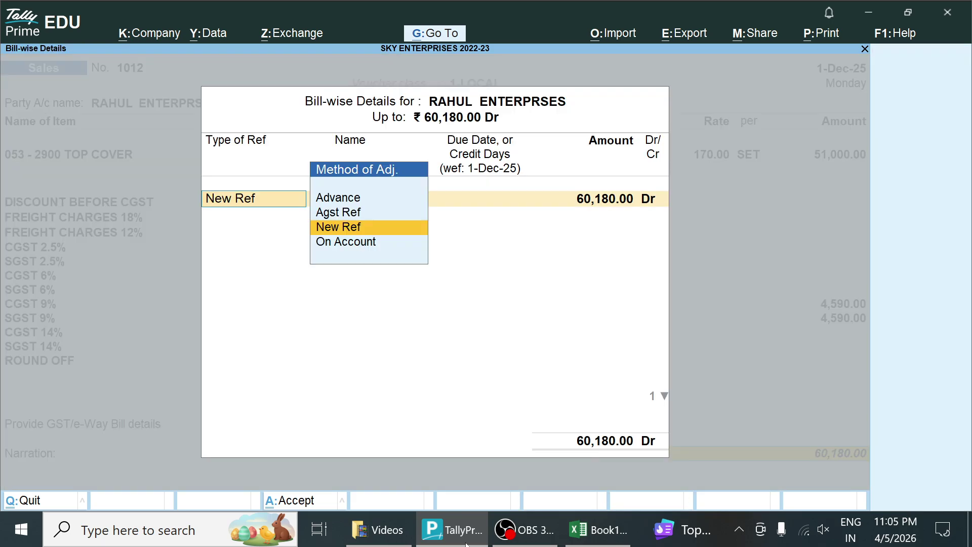
# Record the bill as New Ref 1012 for 60,180.00 Dr and save the voucher, declining to send e-Way Bill details
pyautogui.press('Return')
pyautogui.press('Return')
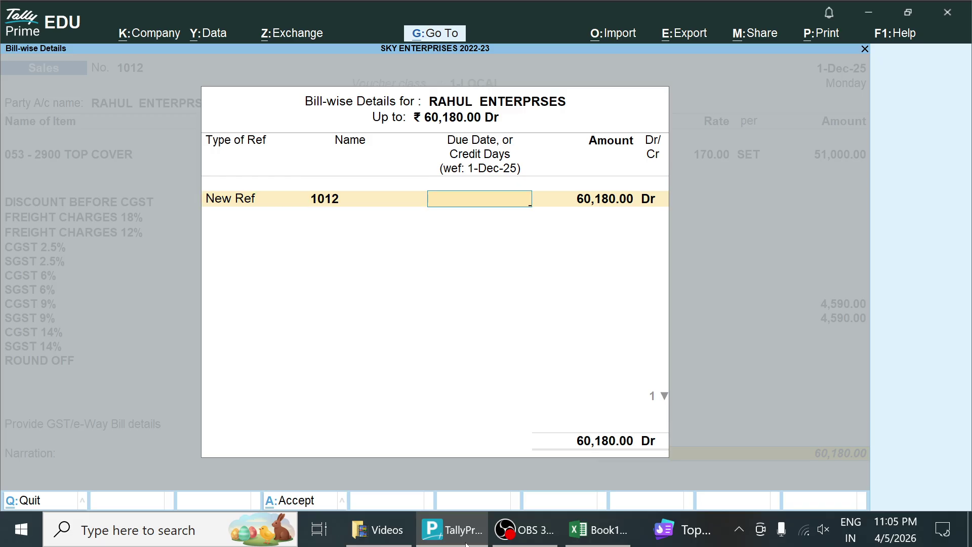
pyautogui.press('Return')
pyautogui.press('Return')
pyautogui.press('Return')
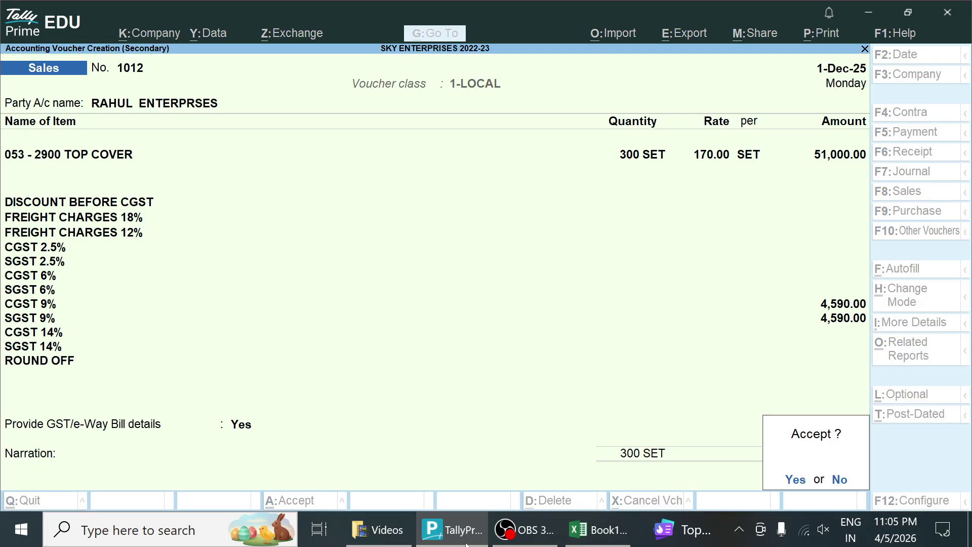
pyautogui.press('Return')
pyautogui.press('n')
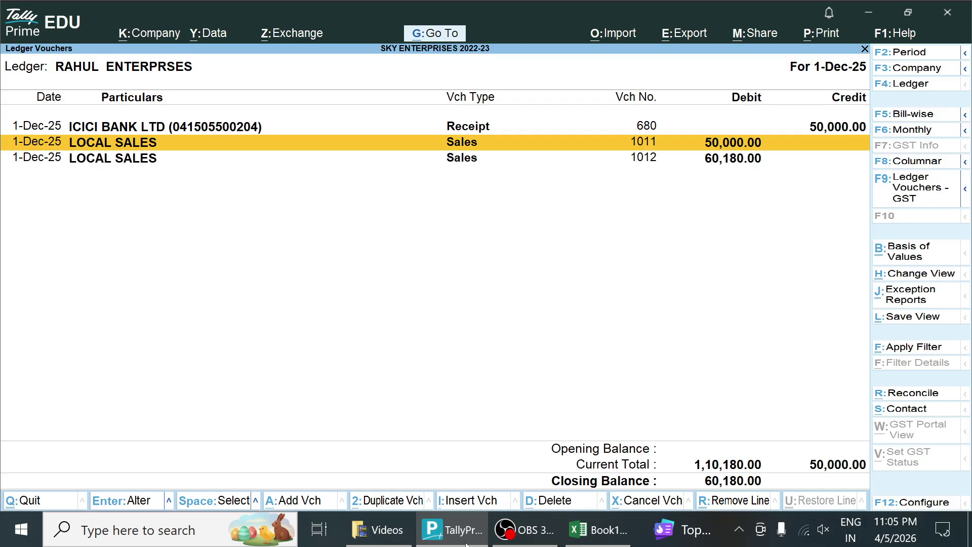
# Add a new sales voucher after the 1012 entry and set its date to 1-Feb-26
pyautogui.press('Down')
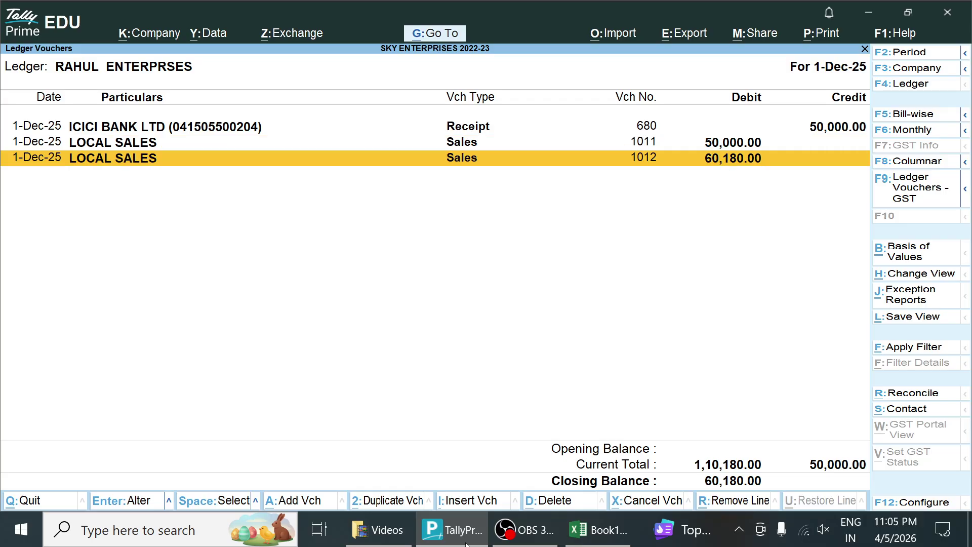
pyautogui.hotkey('alt', 'a')
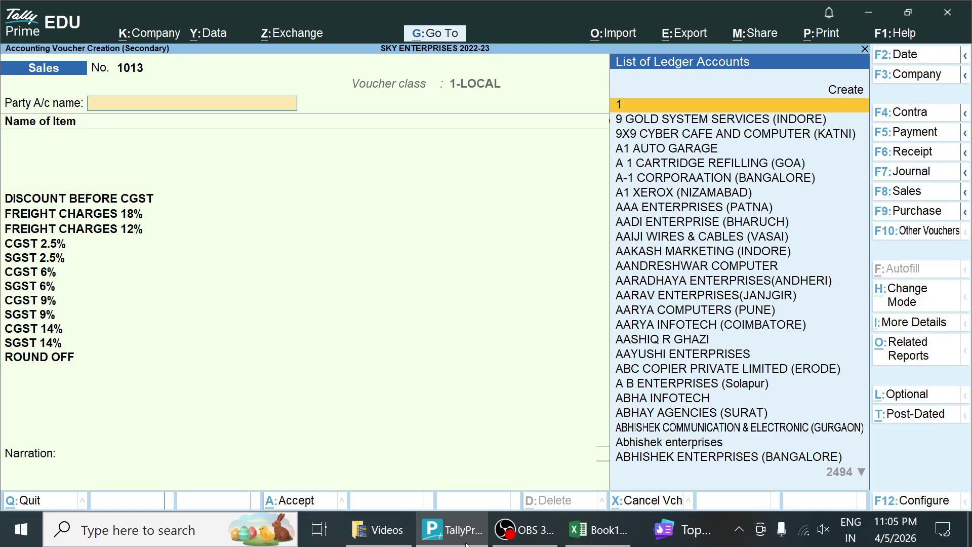
pyautogui.press('F2')
pyautogui.write('1-')
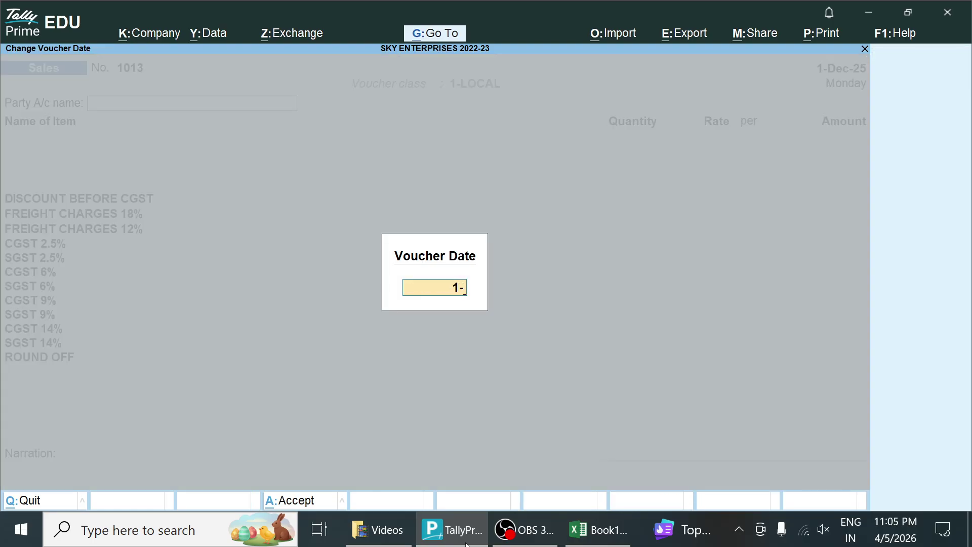
pyautogui.write('4')
pyautogui.press('Return')
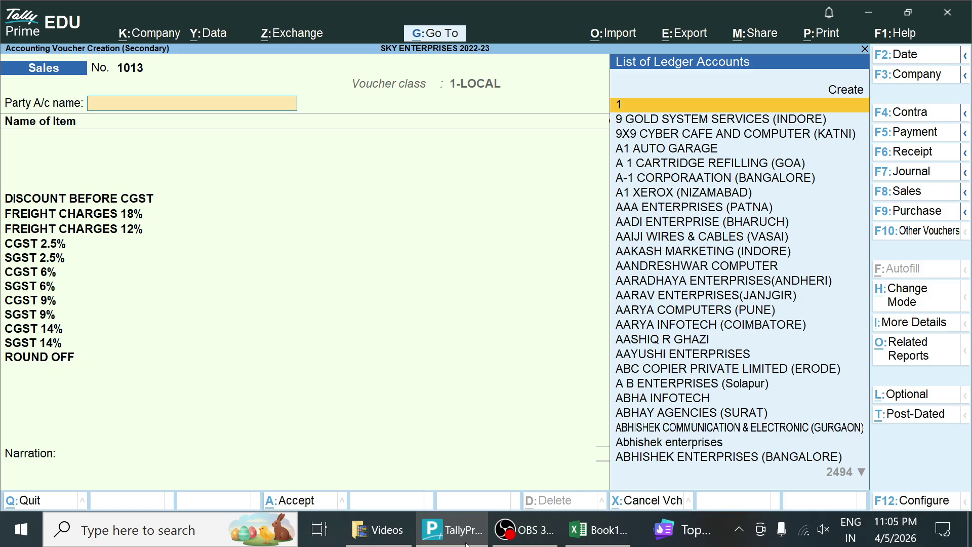
# Choose RAHUL ENTERPRSES as the party account of the new sales voucher
pyautogui.write('RAHUL')
pyautogui.press('Down')
pyautogui.press('Down')
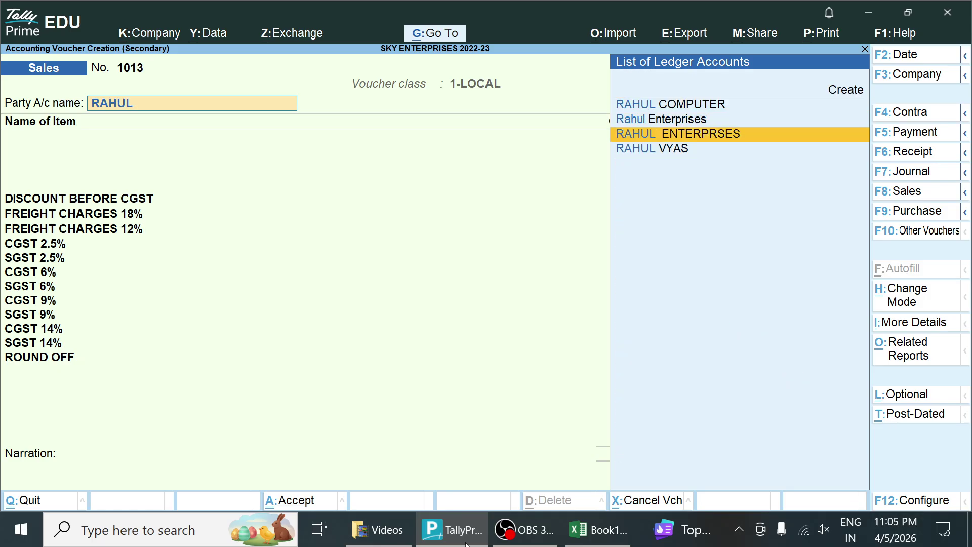
pyautogui.press('Return')
# Accept the dispatch, order and party details of voucher 1013 without entering any values
pyautogui.press('Return')
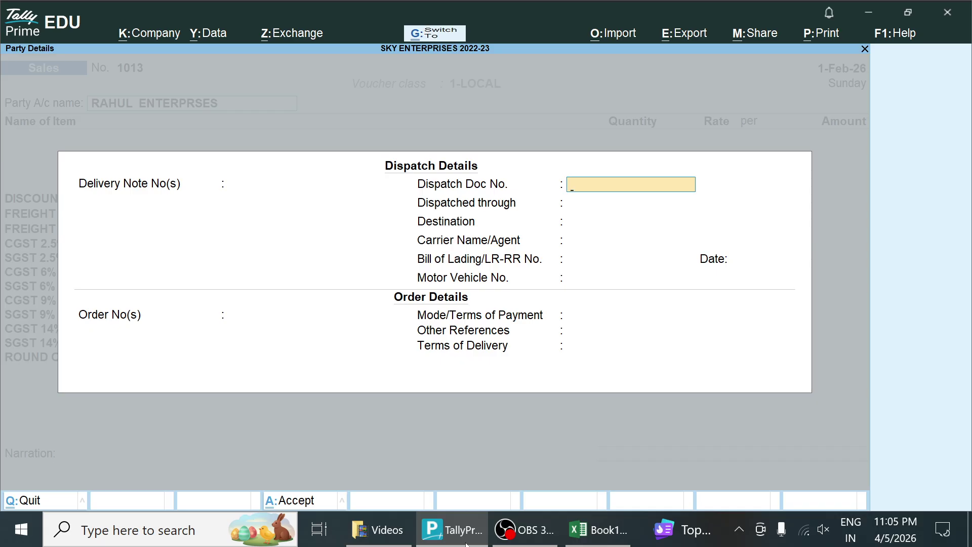
pyautogui.press('Return')
pyautogui.press('Return')
pyautogui.press('Return')
pyautogui.press('Return')
pyautogui.press('Return')
pyautogui.press('Return')
pyautogui.press('Return')
pyautogui.press('Return')
pyautogui.press('Return')
pyautogui.press('Return')
pyautogui.press('Return')
pyautogui.press('Return')
pyautogui.press('Return')
pyautogui.press('Return')
pyautogui.press('Return')
pyautogui.press('Return')
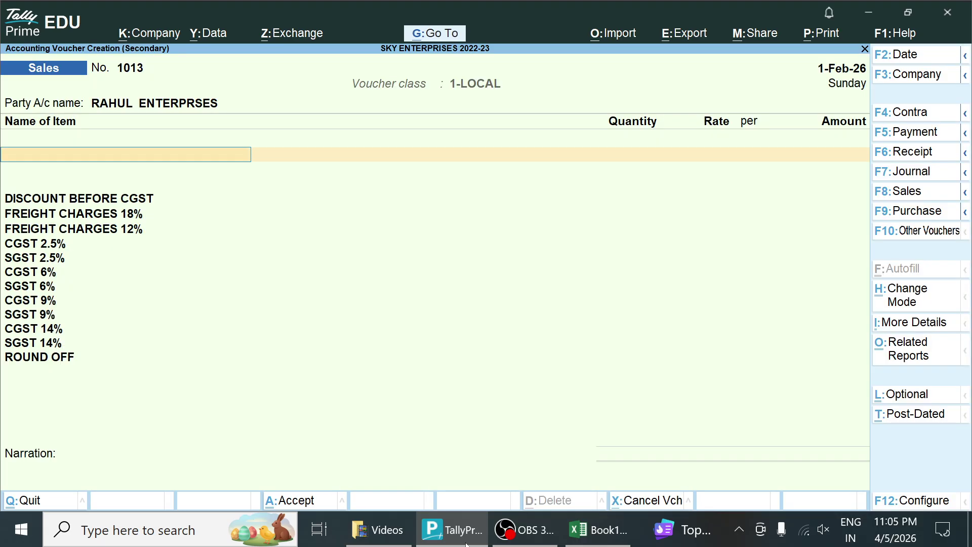
# Add the item 087 - M1005 TOP COVER with a quantity of 300 PCS at the default rate of 165.00
pyautogui.write('1005 TO')
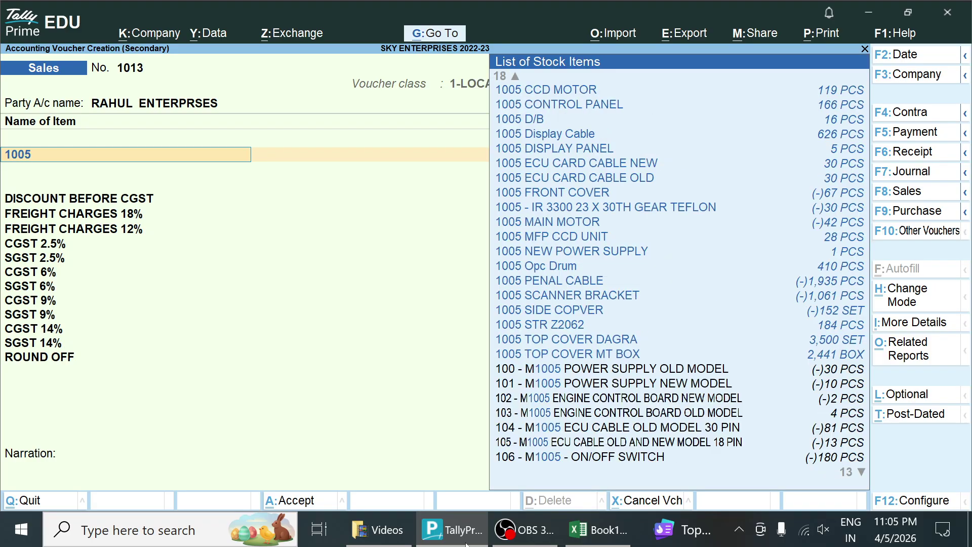
pyautogui.press('Up')
pyautogui.press('Up')
pyautogui.press('Return')
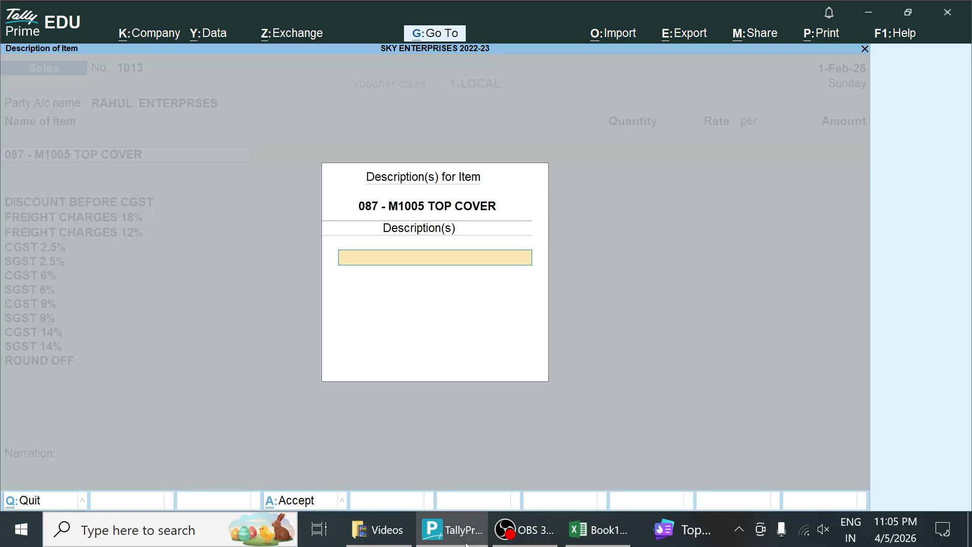
pyautogui.press('Return')
pyautogui.write('300')
pyautogui.press('Return')
pyautogui.press('Return')
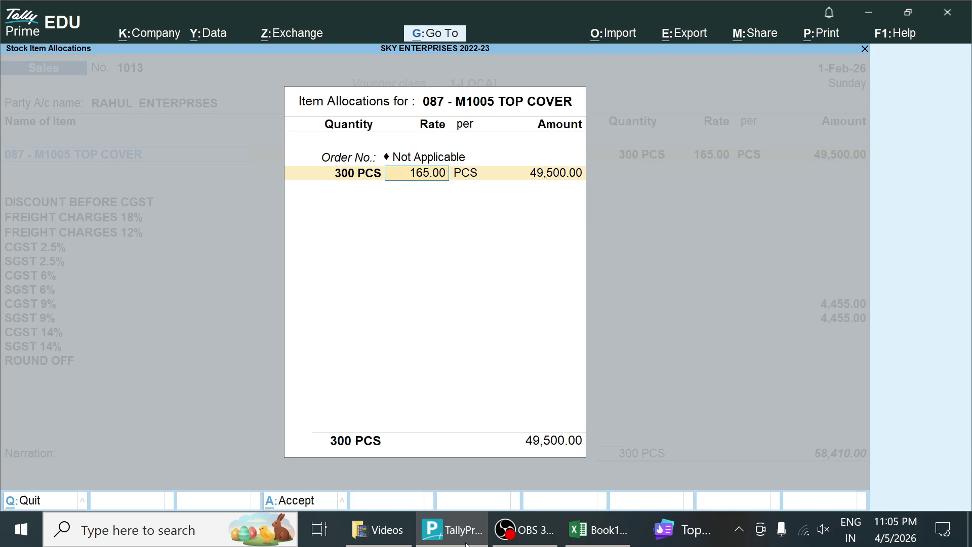
pyautogui.press('Return')
pyautogui.press('Return')
# Finish the M1005 TOP COVER allocation and item list, leaving the discount and freight charges blank
pyautogui.press('Return')
pyautogui.press('Return')
pyautogui.press('Return')
pyautogui.press('Return')
pyautogui.press('Return')
pyautogui.press('Return')
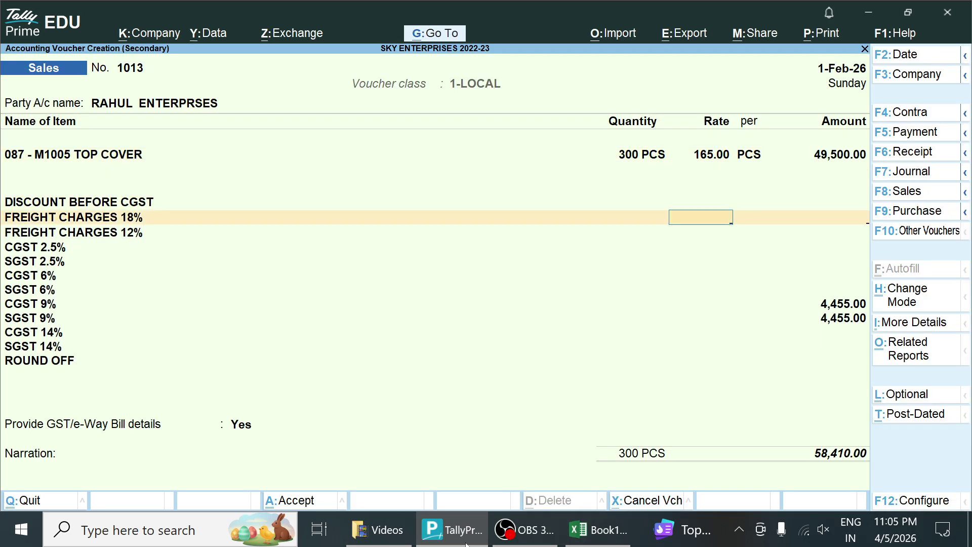
pyautogui.press('Return')
# Keep GST/e-Way Bill details set to Yes and accept the additional details with their default entries
pyautogui.press('Return')
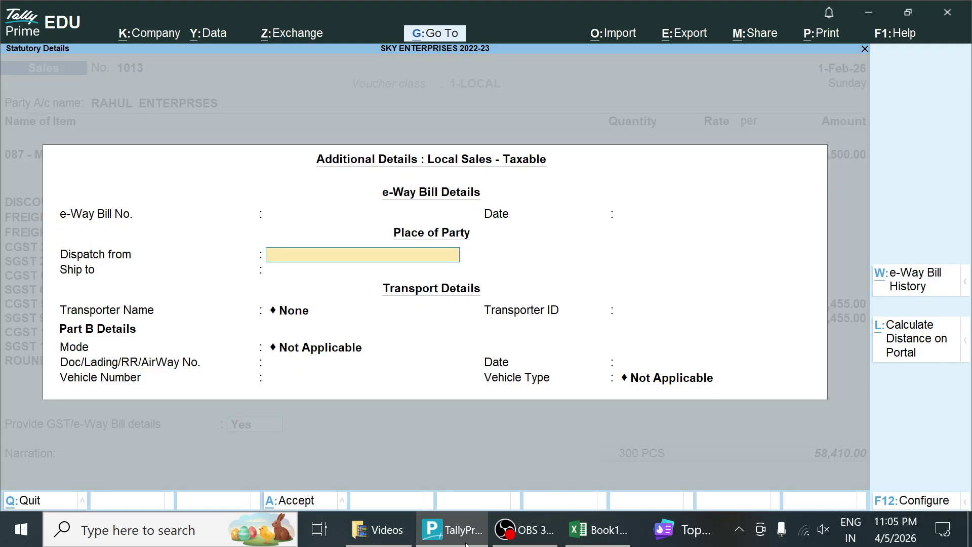
pyautogui.press('Return')
pyautogui.press('Return')
pyautogui.press('Return')
pyautogui.press('Return')
pyautogui.press('Return')
pyautogui.press('Return')
pyautogui.press('Return')
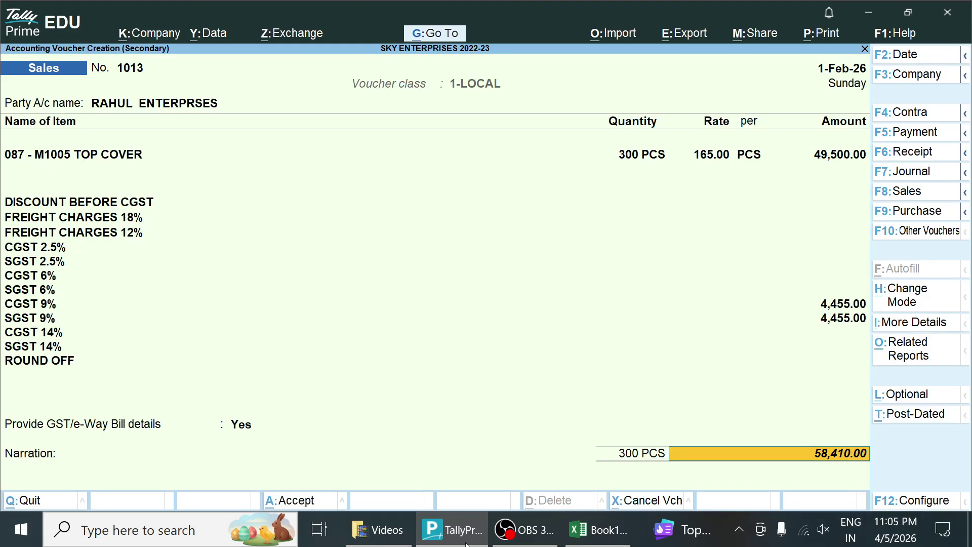
# Open the bill-wise details of sales voucher 1013 and view the pending bills offered under Agst Ref
pyautogui.press('Return')
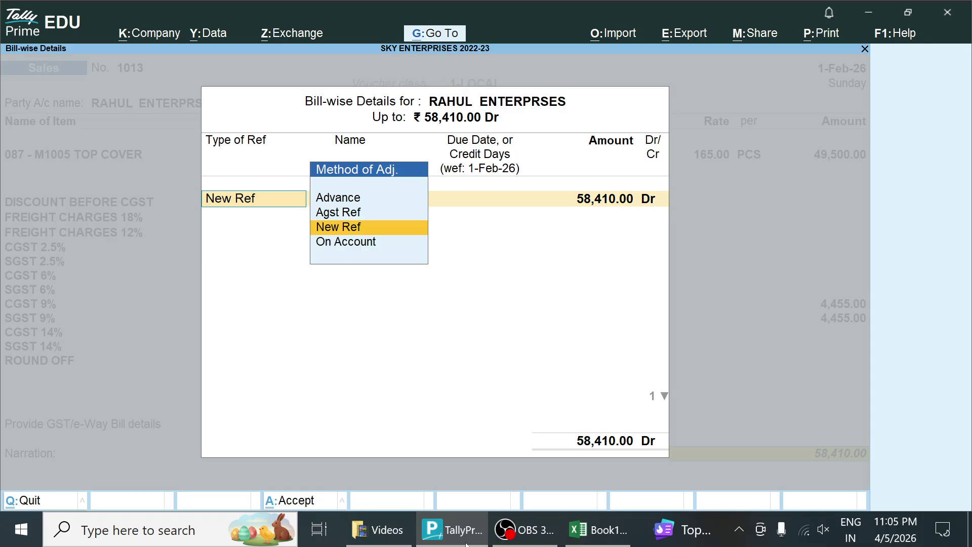
pyautogui.press('Up')
pyautogui.press('Return')
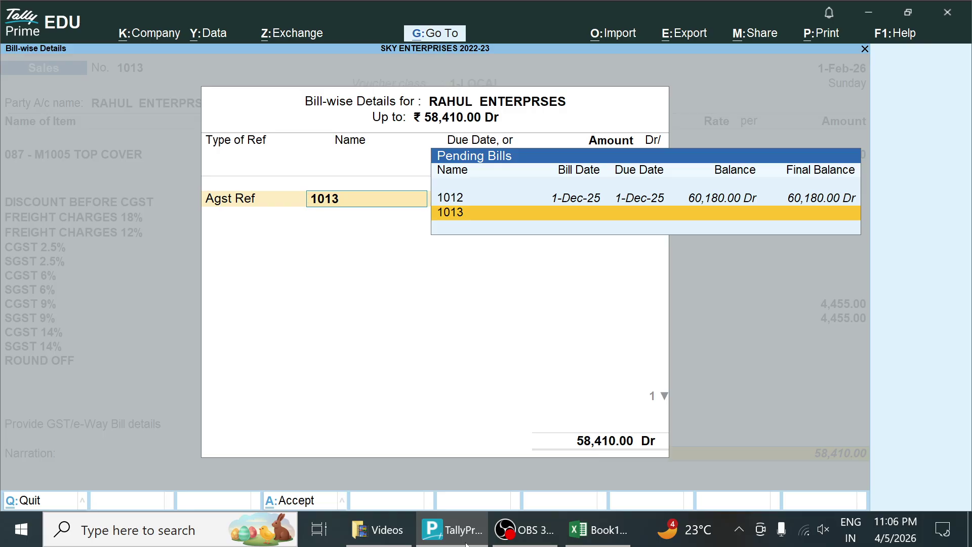
pyautogui.press('BackSpace')
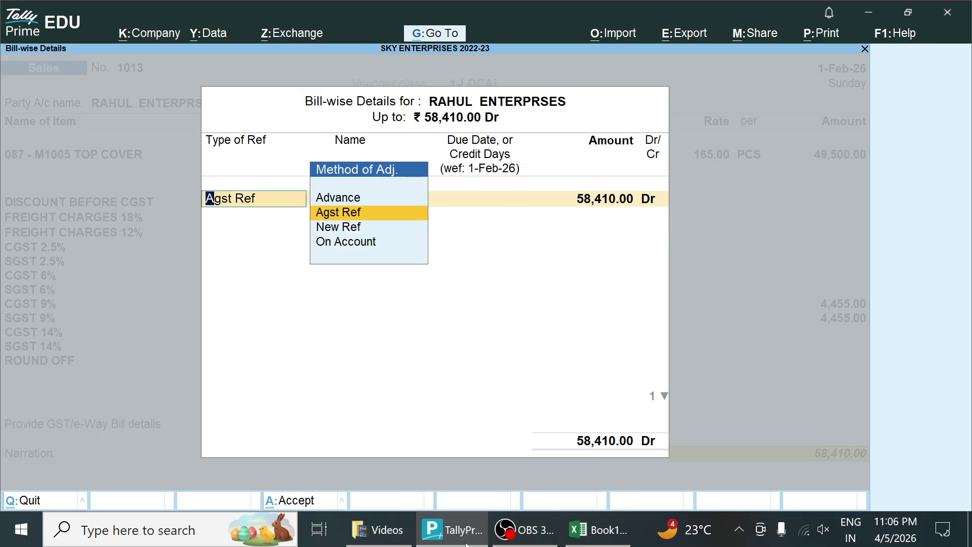
# Allocate the 58,410.00 as New Ref 1013 with no due date or credit days, and save the sales voucher
pyautogui.press('Down')
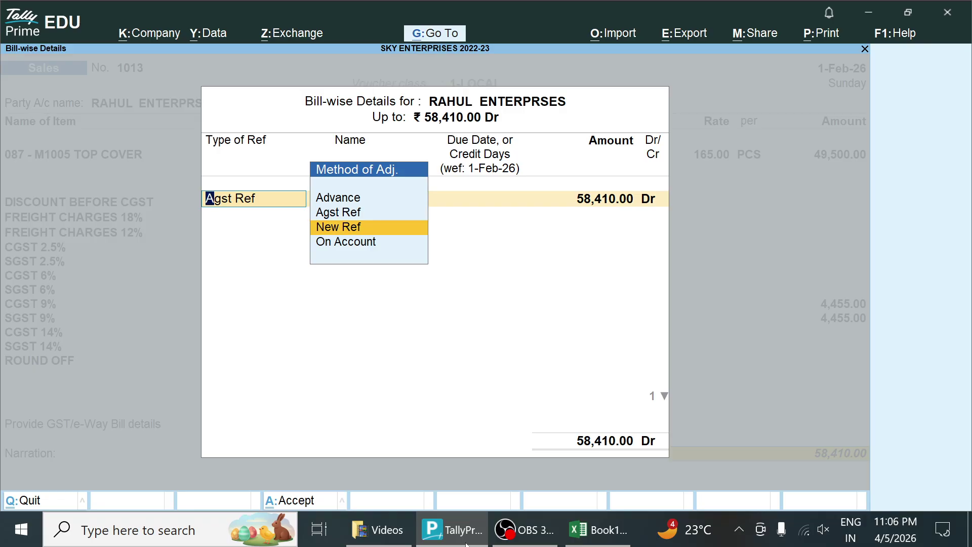
pyautogui.press('Return')
pyautogui.press('Return')
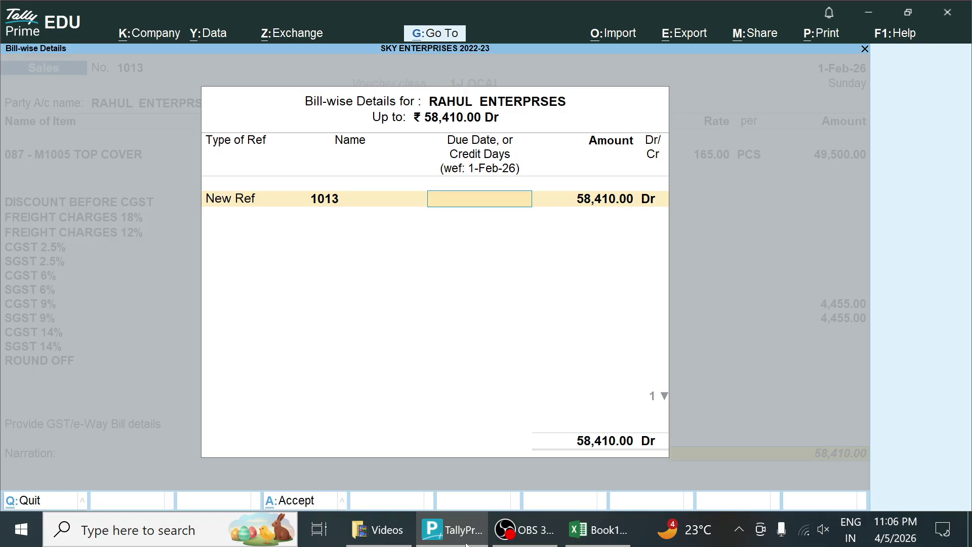
pyautogui.press('Return')
pyautogui.press('Return')
pyautogui.press('Return')
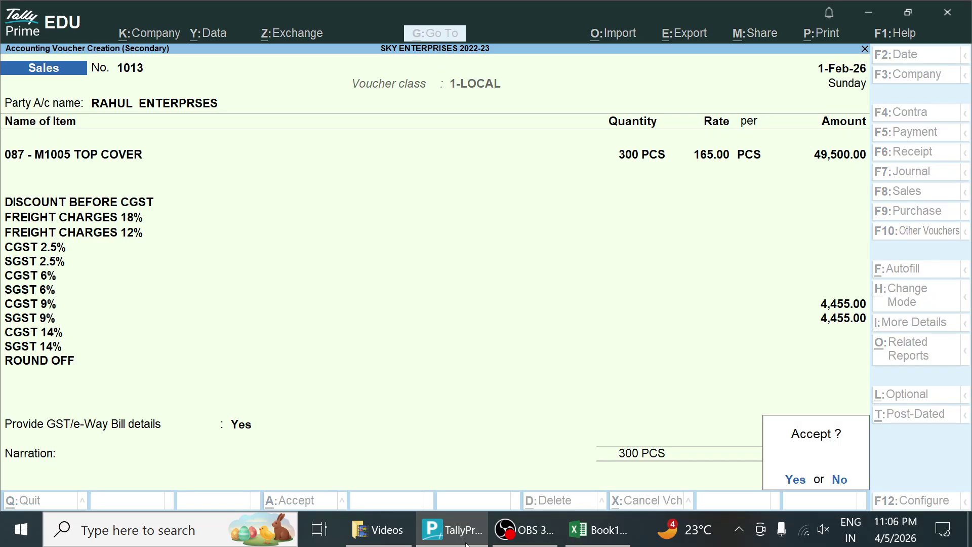
pyautogui.press('Return')
pyautogui.press('n')
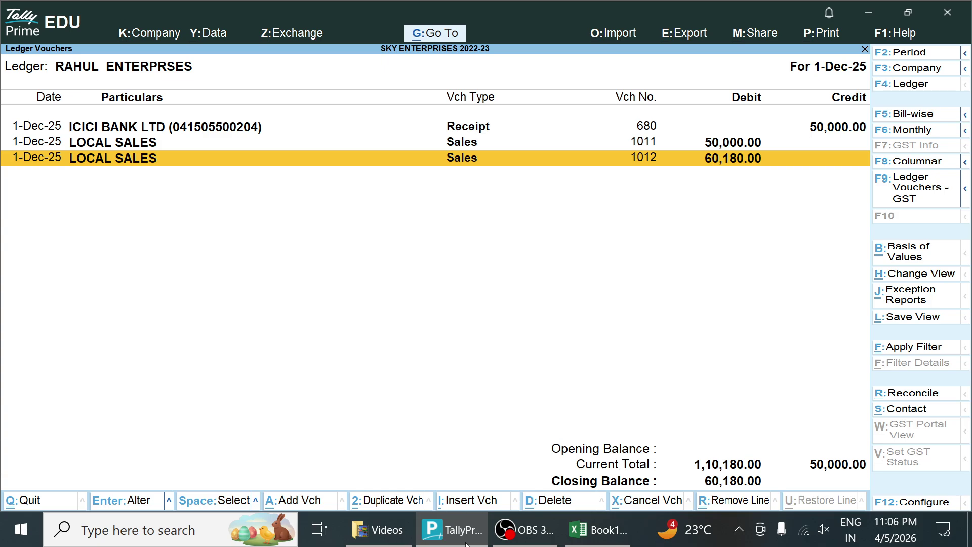
# Show the RAHUL ENTERPRSES ledger vouchers for 1-Feb-26 and check the party's bill-wise pending bills
pyautogui.press('F4')
pyautogui.press('Return')
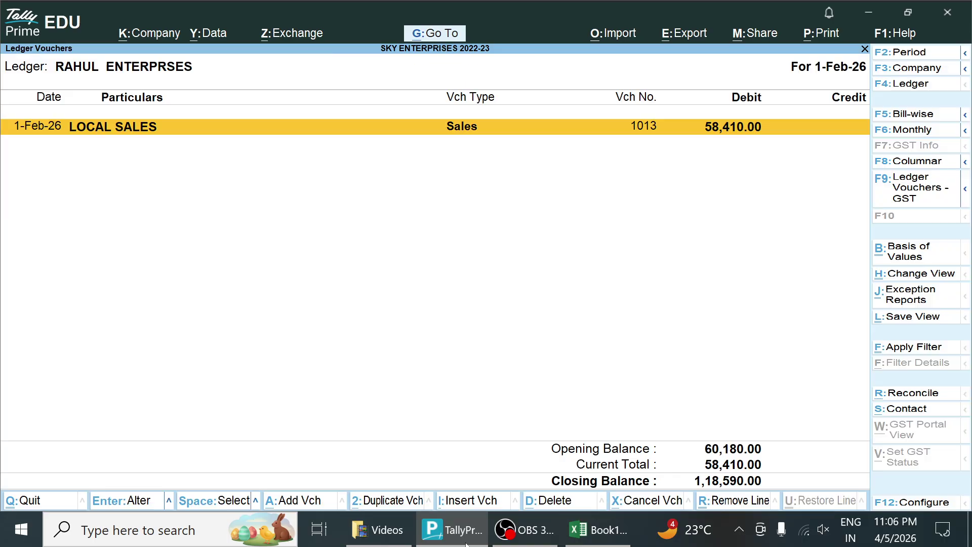
pyautogui.press('F5')
pyautogui.press('Escape')
# Add a Receipt voucher dated 1-Feb-26 with ICICI BANK LTD as the receiving account
pyautogui.hotkey('alt', 'a')
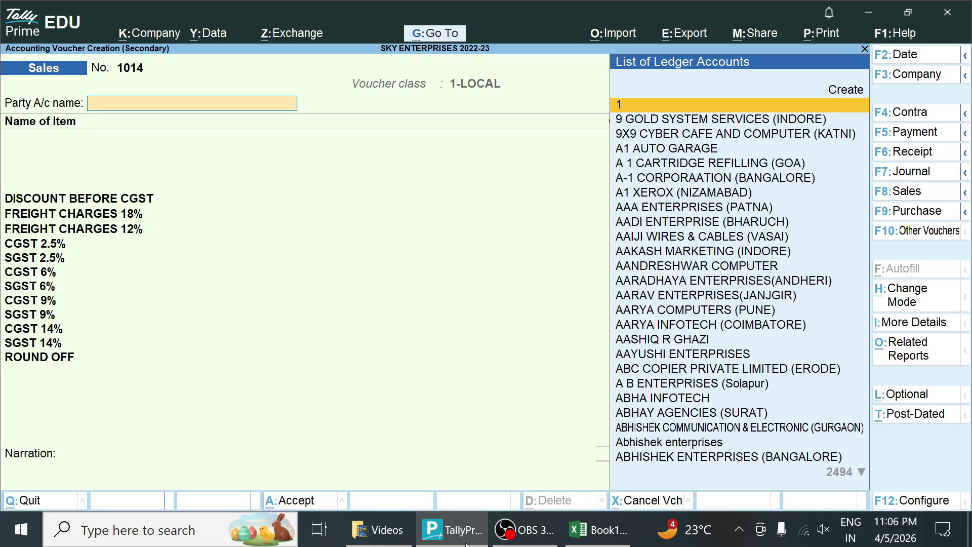
pyautogui.press('F6')
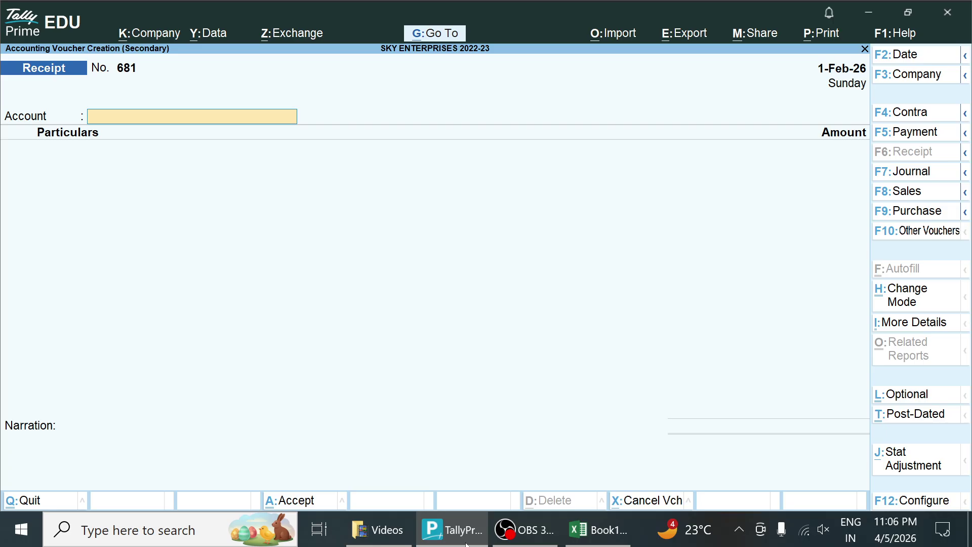
pyautogui.write('ICI')
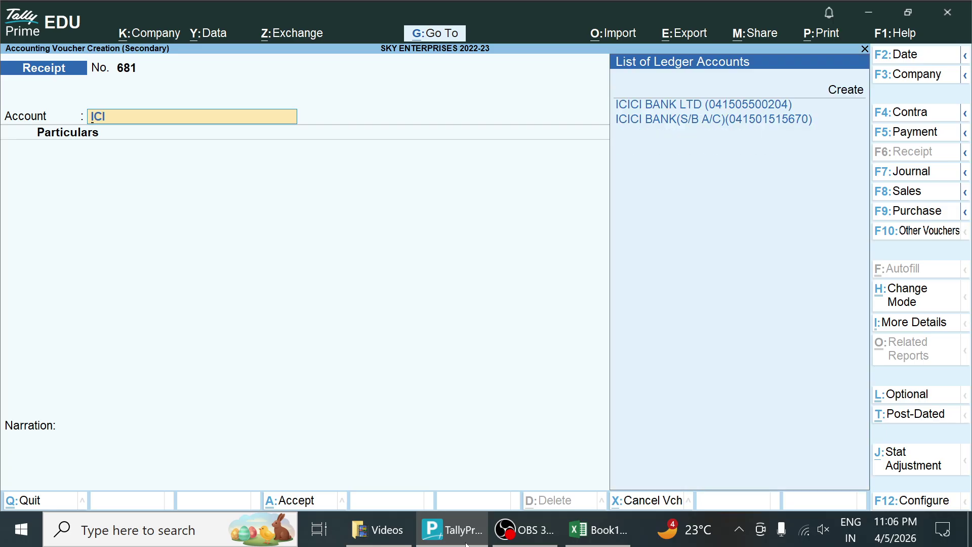
pyautogui.press('Return')
# Credit RAHUL ENTERPRSES with 60,000 in the receipt voucher
pyautogui.write('RAHUL')
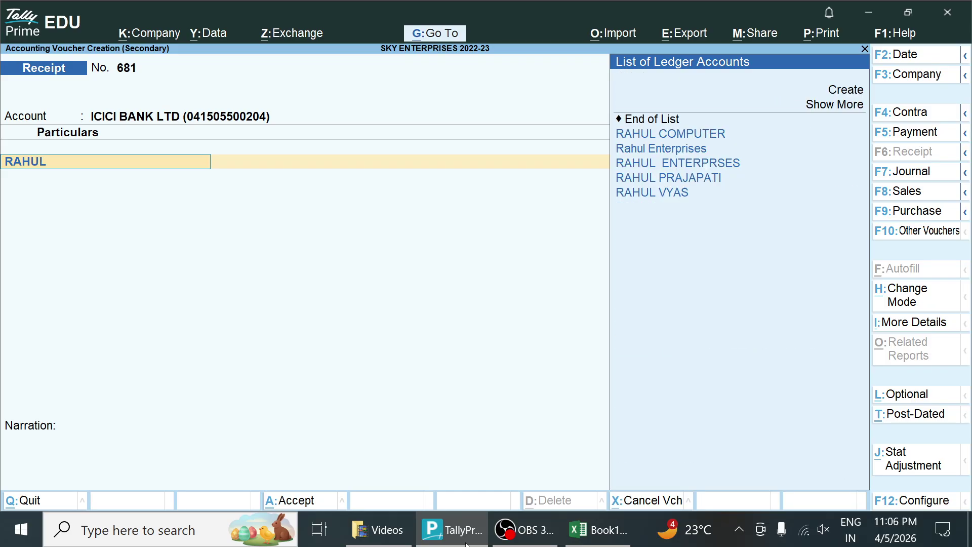
pyautogui.press('Down')
pyautogui.press('Down')
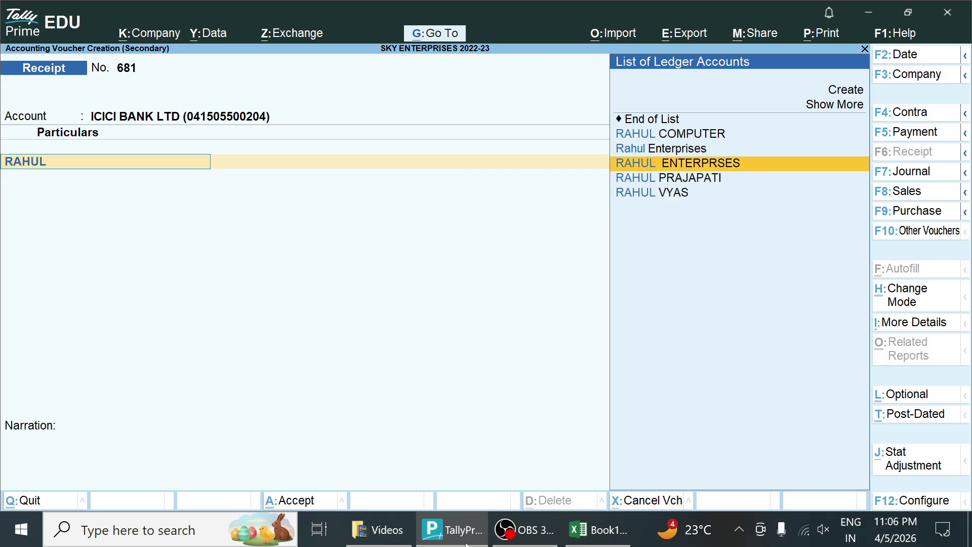
pyautogui.press('Return')
pyautogui.write('60000')
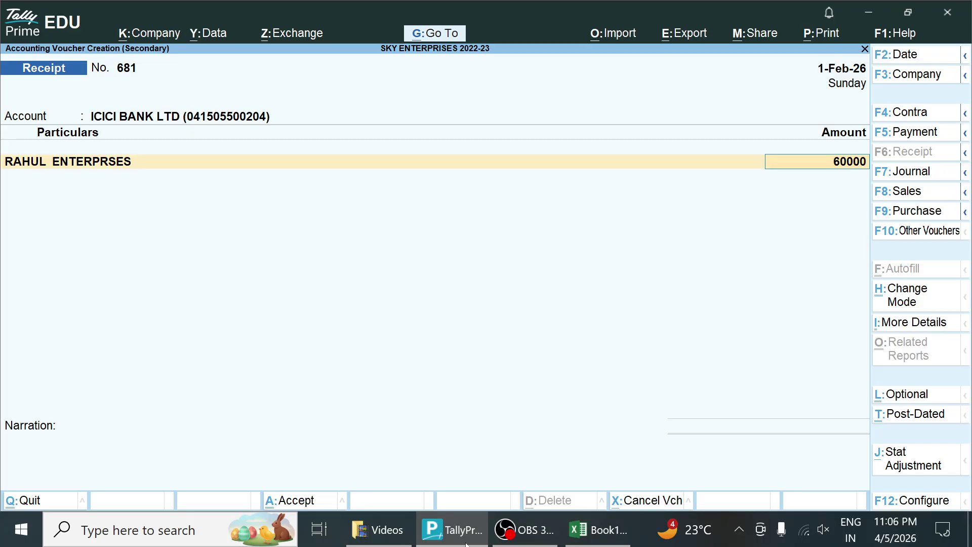
pyautogui.press('Return')
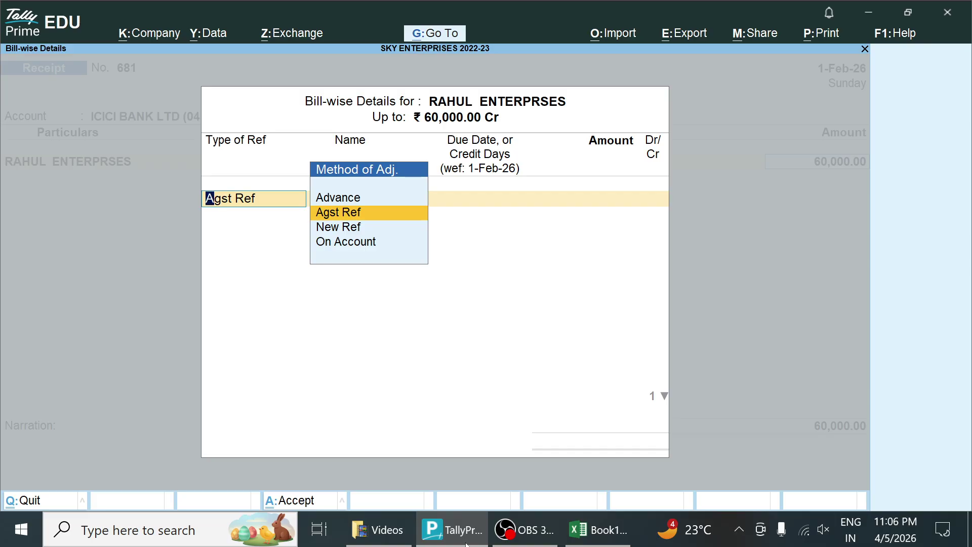
# Adjust the full 60,000.00 receipt against bill 1012 as Agst Ref
pyautogui.press('Return')
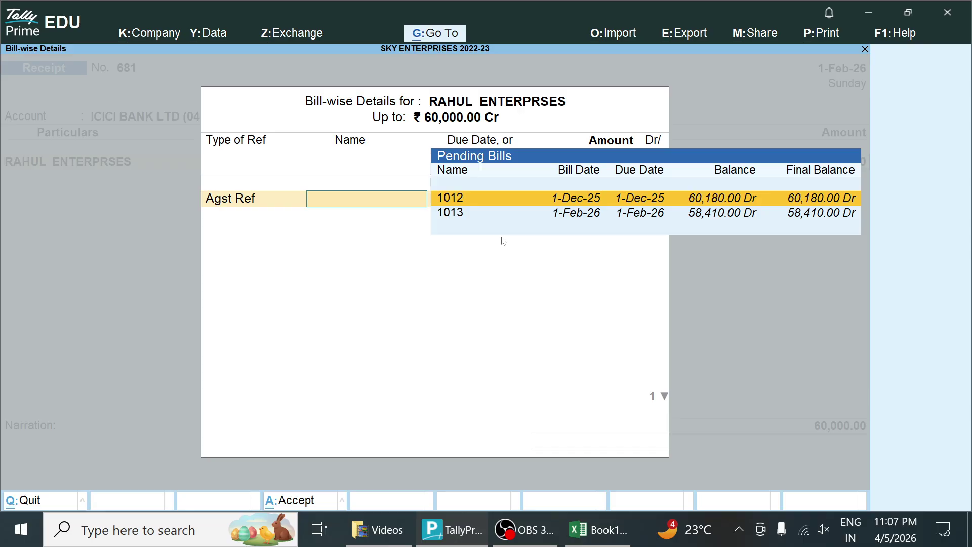
pyautogui.press('Return')
pyautogui.press('Return')
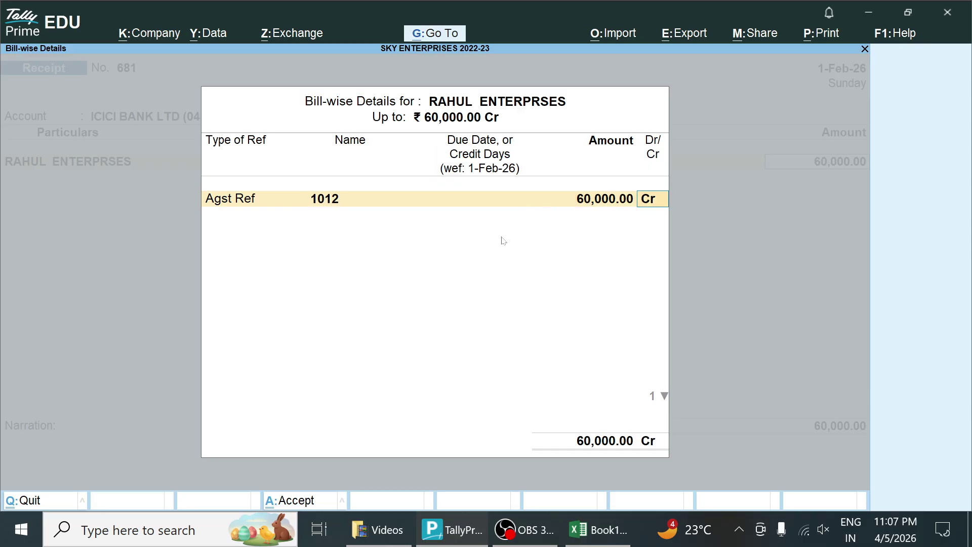
pyautogui.press('Return')
# Finish the receipt without a narration, save it, and return to the RAHUL ENTERPRSES ledger vouchers
pyautogui.press('Return')
pyautogui.press('Return')
pyautogui.press('Return')
pyautogui.press('Return')
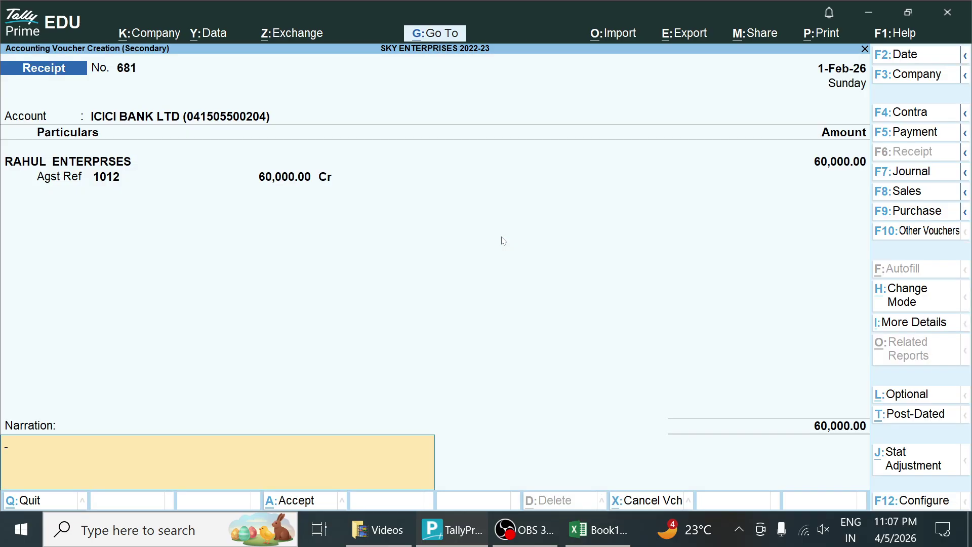
pyautogui.press('Return')
pyautogui.press('Return')
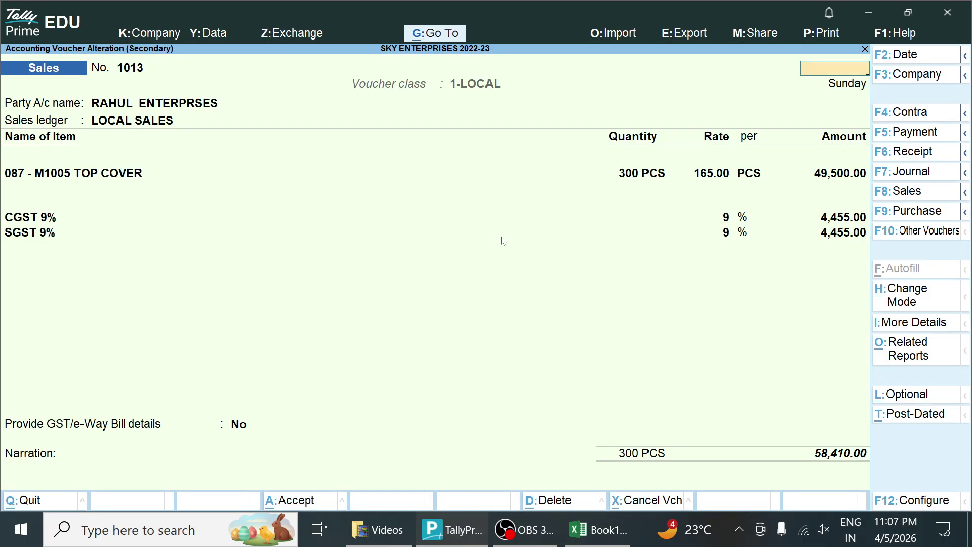
pyautogui.press('Escape')
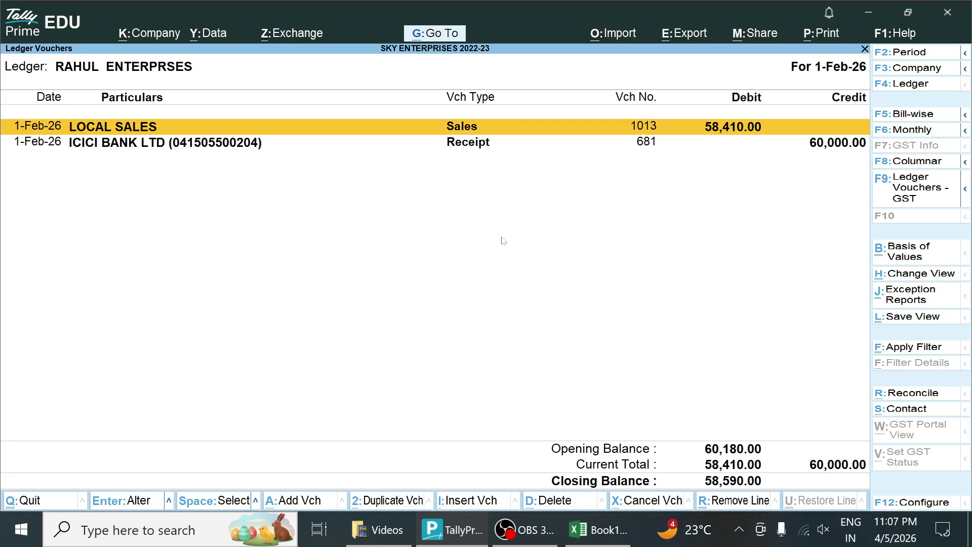
# Leave the RAHUL ENTERPRSES ledger report and open the ledger selection in Account Books
pyautogui.press('Escape')
pyautogui.press('Escape')
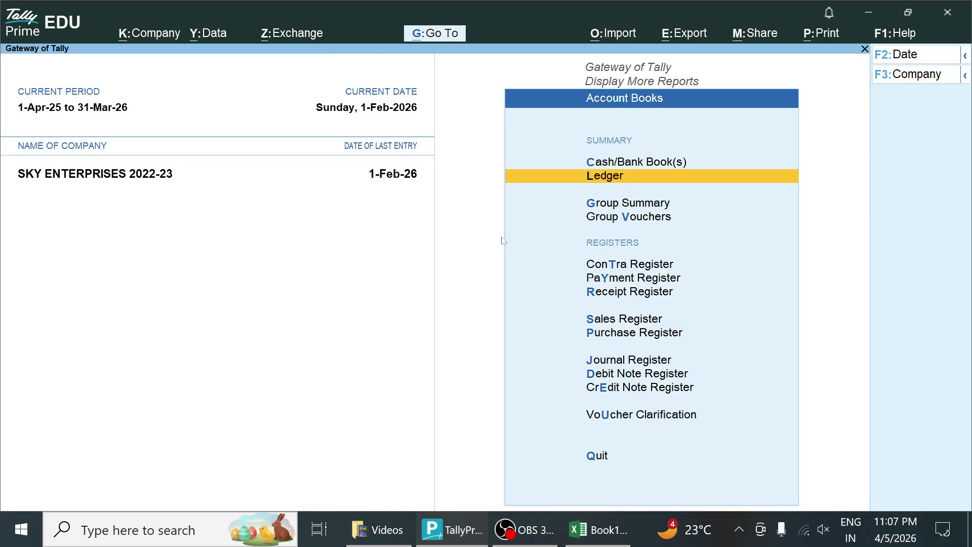
pyautogui.press('Escape')
pyautogui.press('Escape')
pyautogui.press('Return')
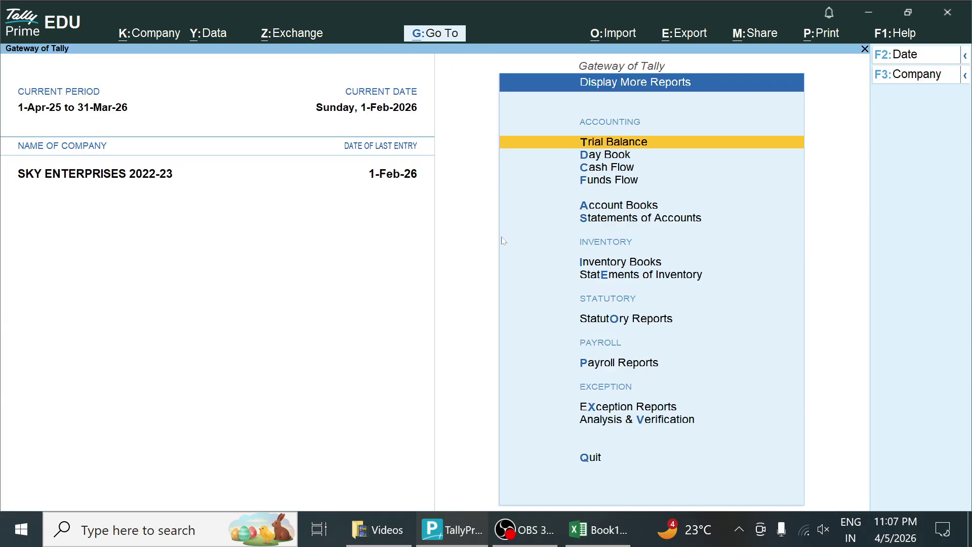
pyautogui.write('alRA')
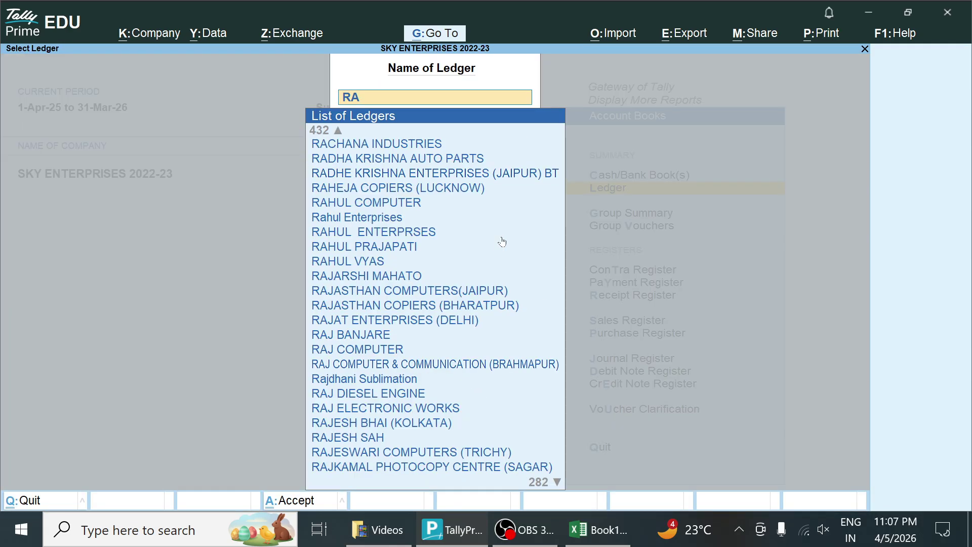
pyautogui.write('HU')
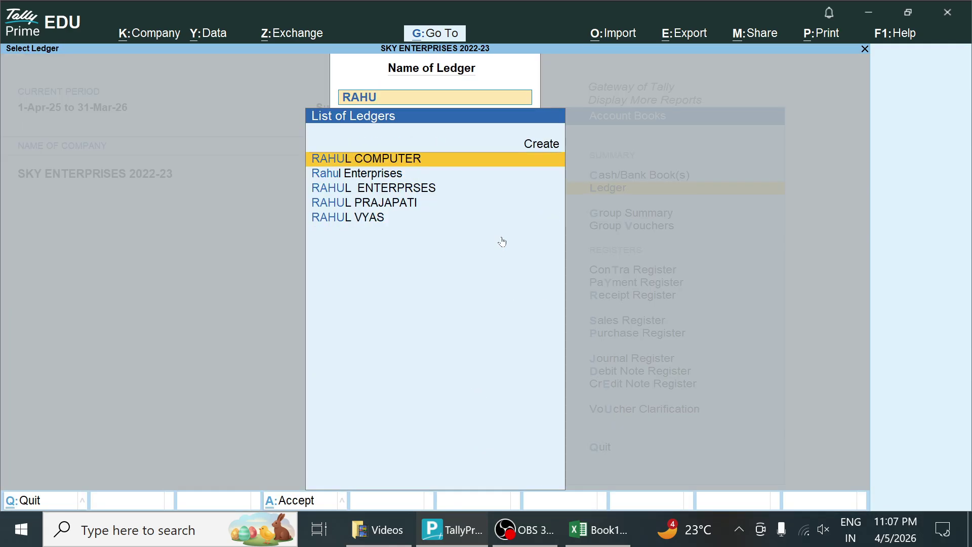
pyautogui.press('Down')
pyautogui.press('Down')
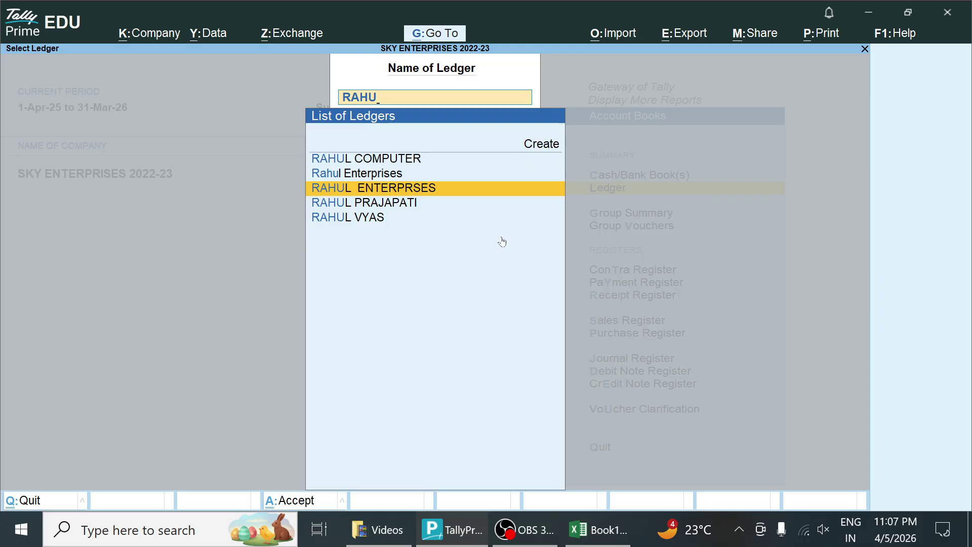
pyautogui.press('BackSpace')
pyautogui.press('BackSpace')
pyautogui.press('BackSpace')
pyautogui.press('BackSpace')
# Open the USHA ENTERPRISES ledger and show its bill-wise pending bills
pyautogui.write('USHA')
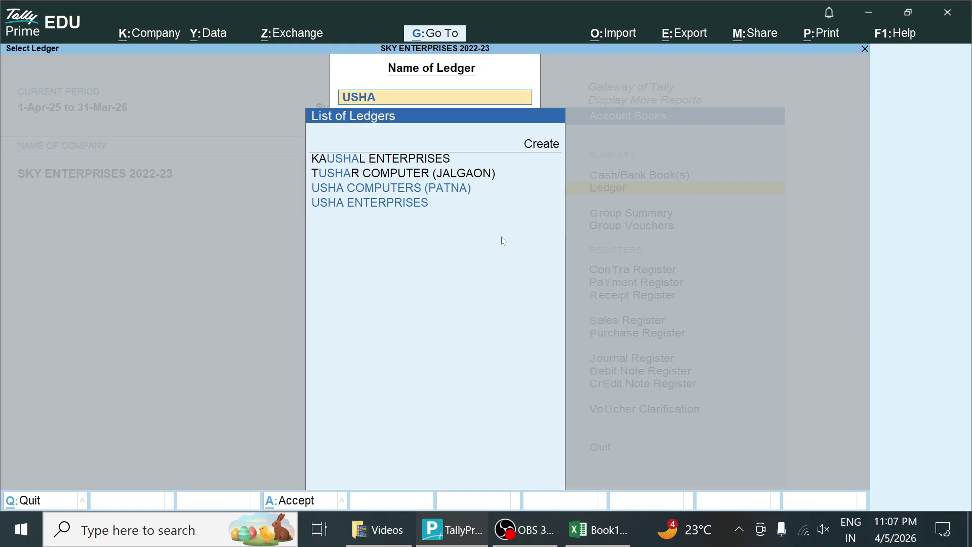
pyautogui.press('Up')
pyautogui.press('Down')
pyautogui.press('Return')
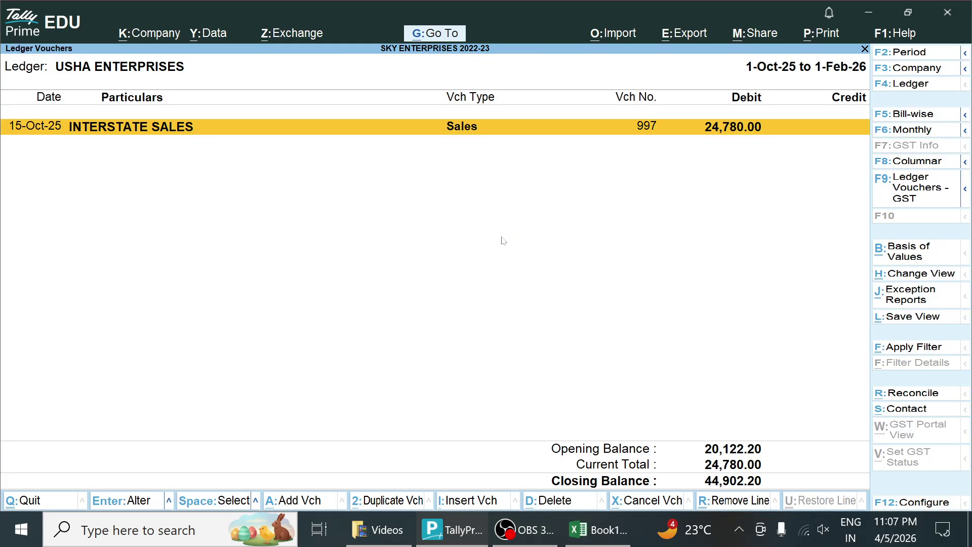
pyautogui.press('F5')
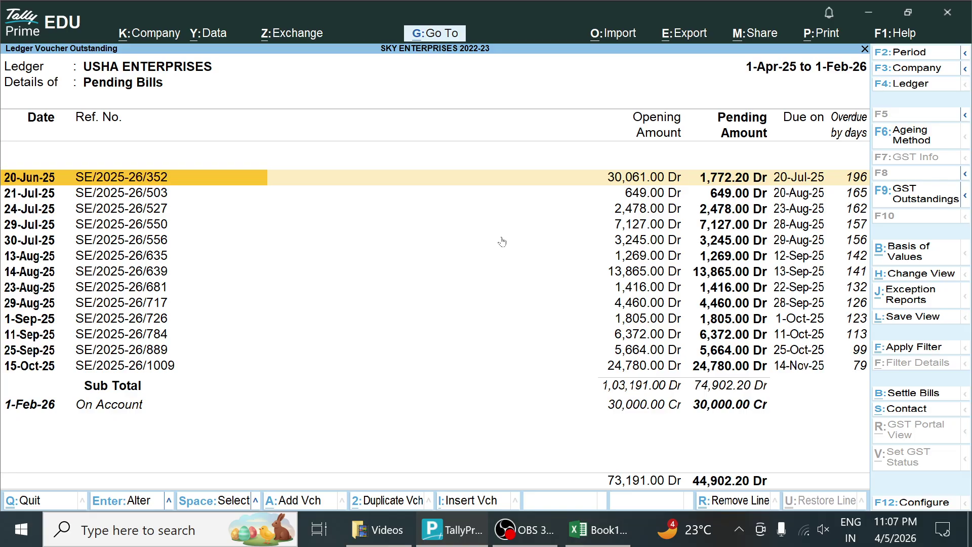
# Examine the pending bills of USHA ENTERPRISES from SE/2025-26/352 to SE/2025-26/1009 together with the On Account entry
pyautogui.press('Down')
pyautogui.press('Down')
pyautogui.press('Down')
pyautogui.press('Down')
pyautogui.press('Down')
pyautogui.press('Down')
pyautogui.press('Down')
pyautogui.press('Down')
pyautogui.press('Down')
pyautogui.press('Down')
pyautogui.press('Down')
pyautogui.press('Down')
pyautogui.press('Down')
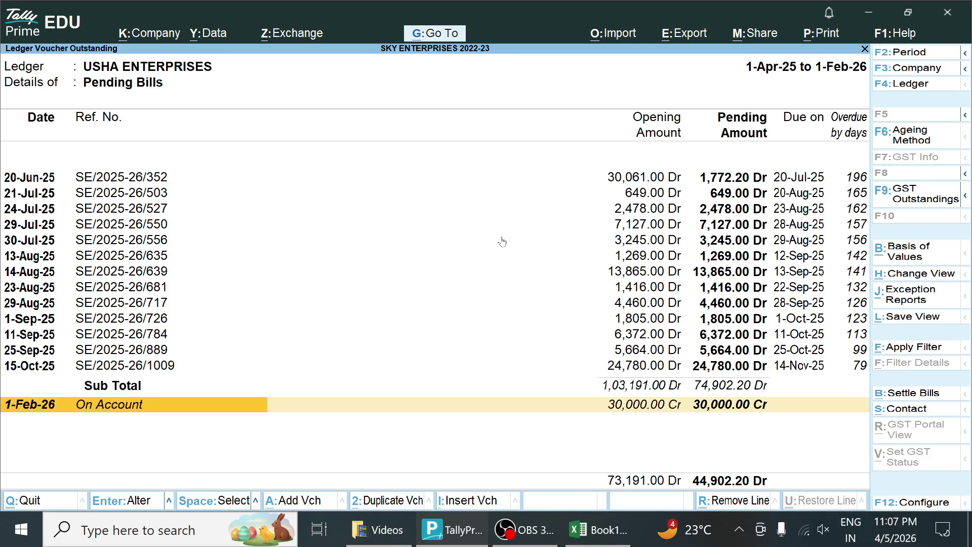
pyautogui.press('Up')
pyautogui.press('Up')
pyautogui.press('Up')
pyautogui.press('Up')
pyautogui.press('Up')
pyautogui.press('Up')
pyautogui.press('Up')
pyautogui.press('Up')
pyautogui.press('Up')
pyautogui.press('Up')
pyautogui.press('Up')
pyautogui.press('Up')
pyautogui.press('Up')
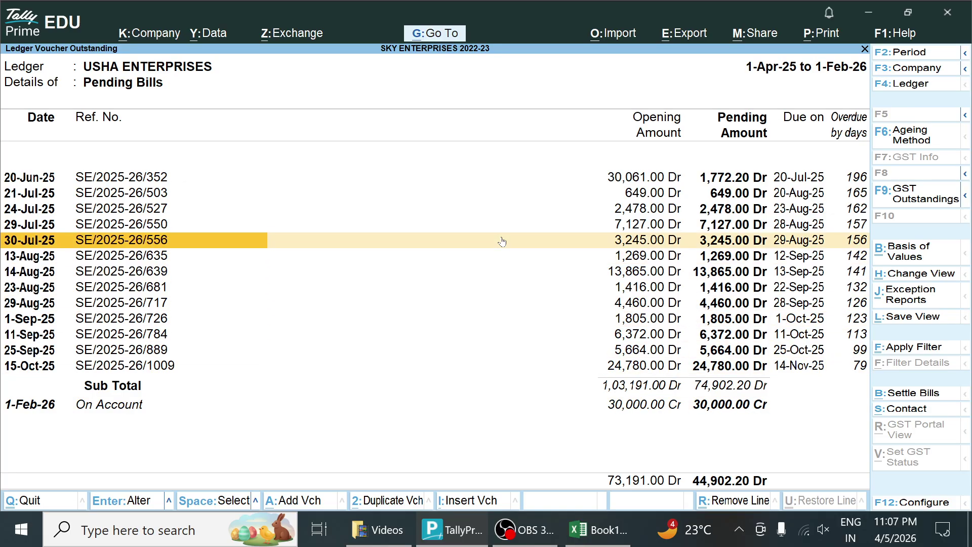
pyautogui.press('Down')
pyautogui.press('Down')
pyautogui.press('Down')
pyautogui.press('Down')
pyautogui.press('Down')
pyautogui.press('Down')
pyautogui.press('Down')
pyautogui.press('Down')
pyautogui.press('Down')
pyautogui.press('Down')
pyautogui.press('Down')
pyautogui.press('Down')
pyautogui.press('Down')
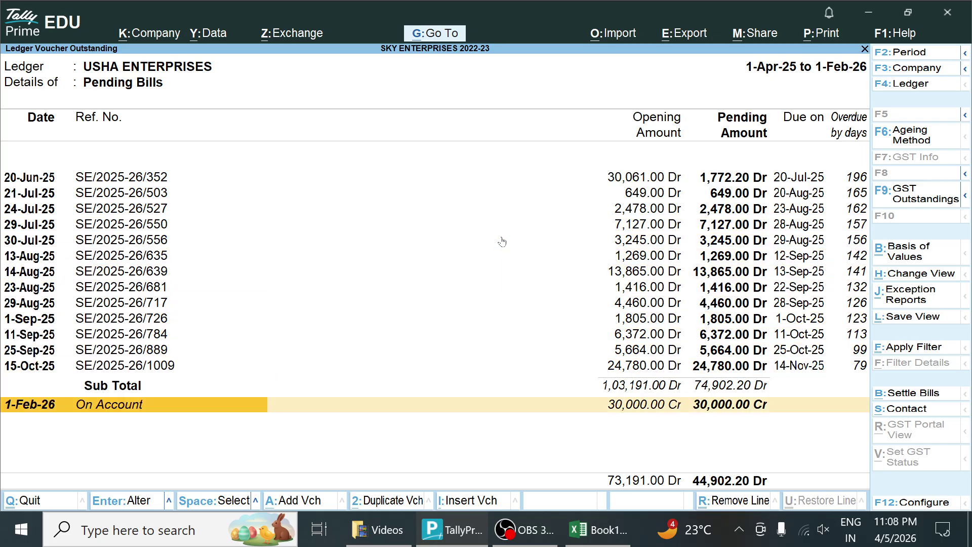
pyautogui.press('Up')
pyautogui.press('Up')
pyautogui.press('Up')
pyautogui.press('Up')
pyautogui.press('Up')
pyautogui.press('Up')
pyautogui.press('Up')
pyautogui.press('Up')
pyautogui.press('Up')
pyautogui.press('Up')
pyautogui.press('Up')
pyautogui.press('Up')
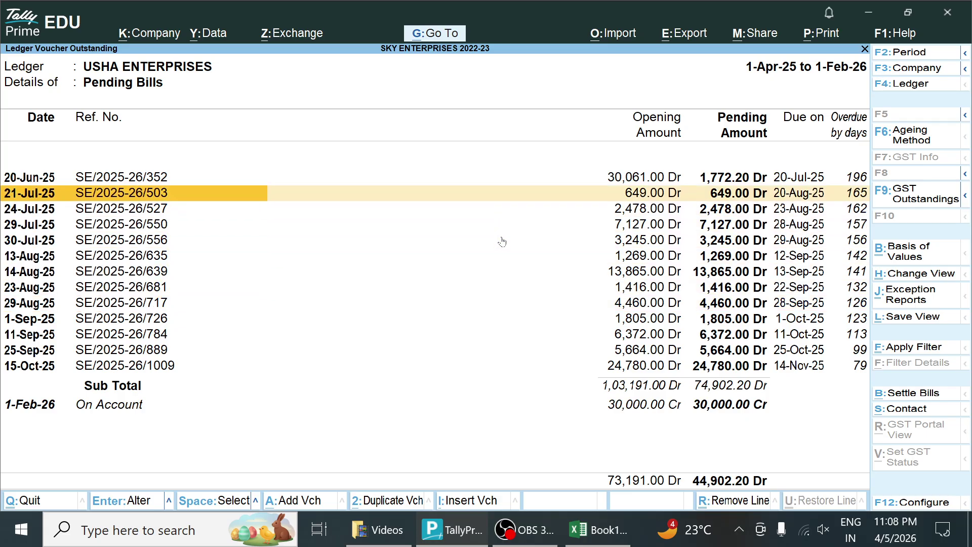
pyautogui.press('Down')
pyautogui.press('Down')
pyautogui.press('Down')
pyautogui.press('Down')
pyautogui.press('Down')
pyautogui.press('Down')
pyautogui.press('Down')
pyautogui.press('Down')
pyautogui.press('Down')
pyautogui.press('Down')
pyautogui.press('Down')
pyautogui.press('Down')
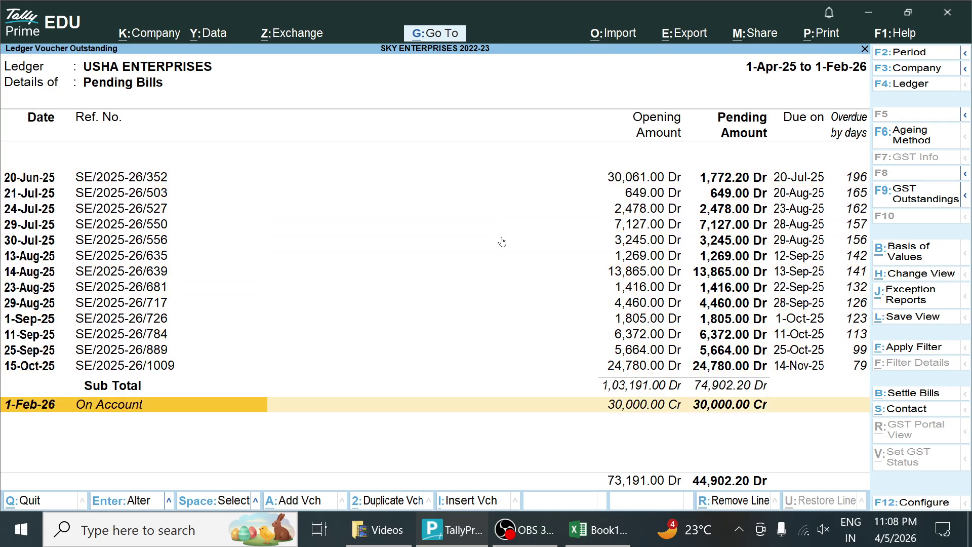
# Expand the On Account entry to show its underlying voucher and review it alongside the pending bills
pyautogui.hotkey('shift', 'Return')
pyautogui.press('Down')
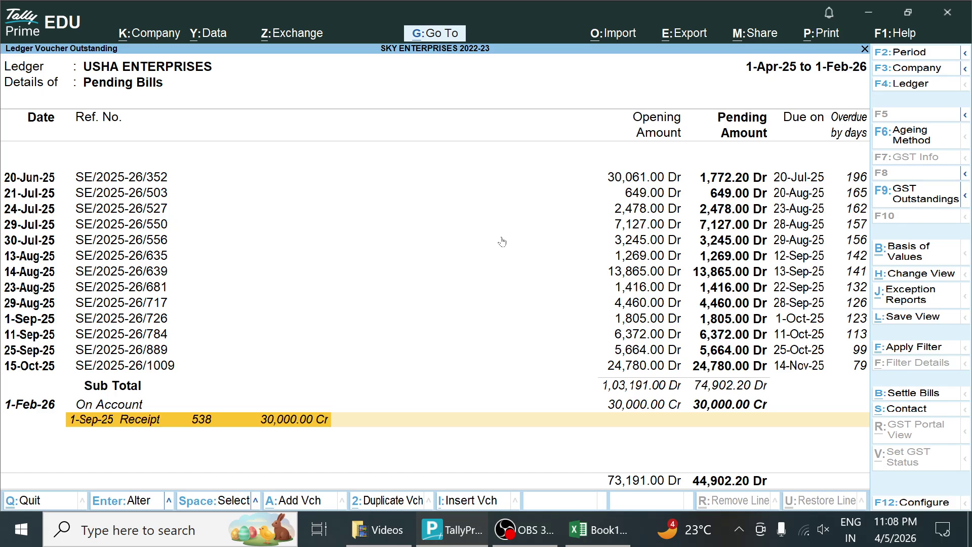
pyautogui.press('Up')
pyautogui.press('Up')
pyautogui.press('Up')
pyautogui.press('Up')
pyautogui.press('Up')
pyautogui.press('Up')
pyautogui.press('Up')
pyautogui.press('Up')
pyautogui.press('Up')
pyautogui.press('Up')
pyautogui.press('Up')
pyautogui.press('Up')
pyautogui.press('Up')
pyautogui.press('Up')
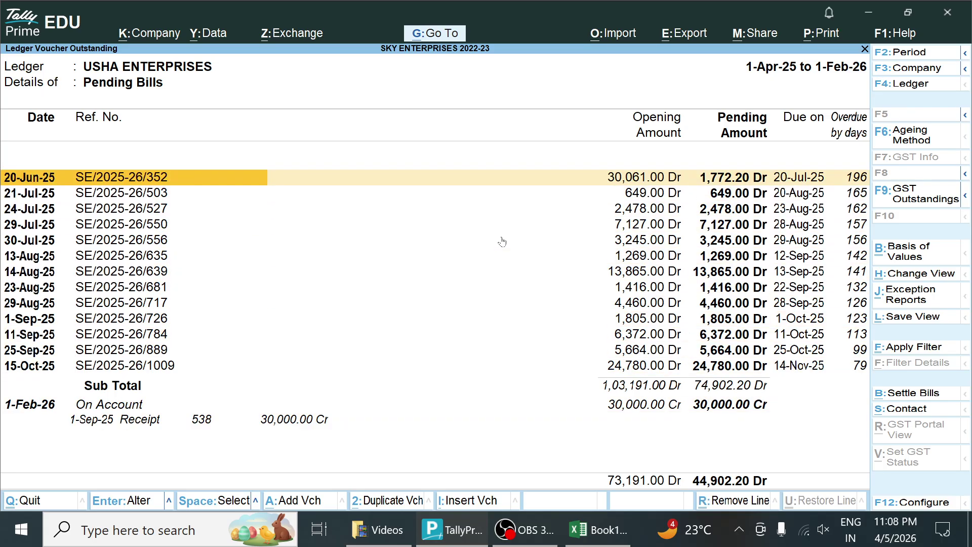
# Review USHA ENTERPRISES' pending bills against Receipt 538 listed under On Account, and leave the outstanding report
pyautogui.press('Down')
pyautogui.press('Down')
pyautogui.press('Down')
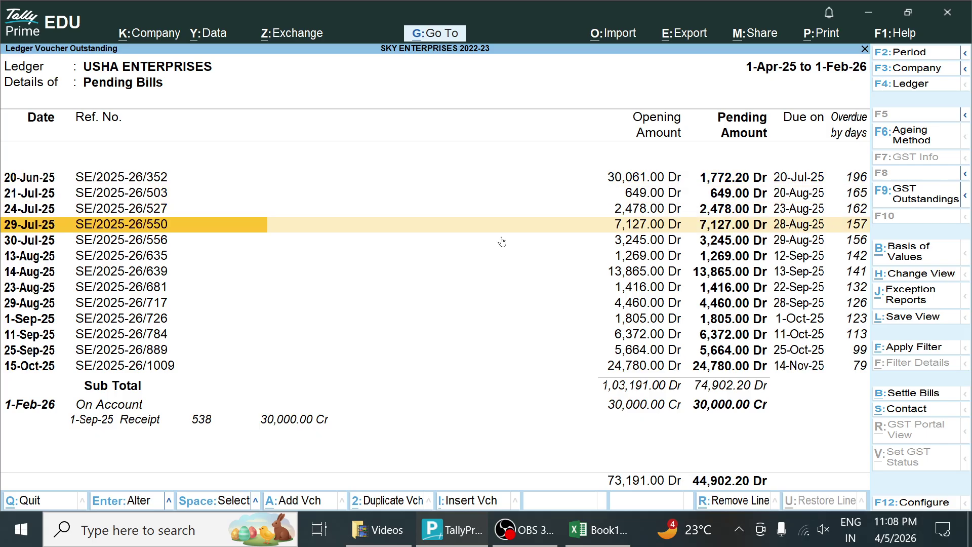
pyautogui.press('Up')
pyautogui.press('Up')
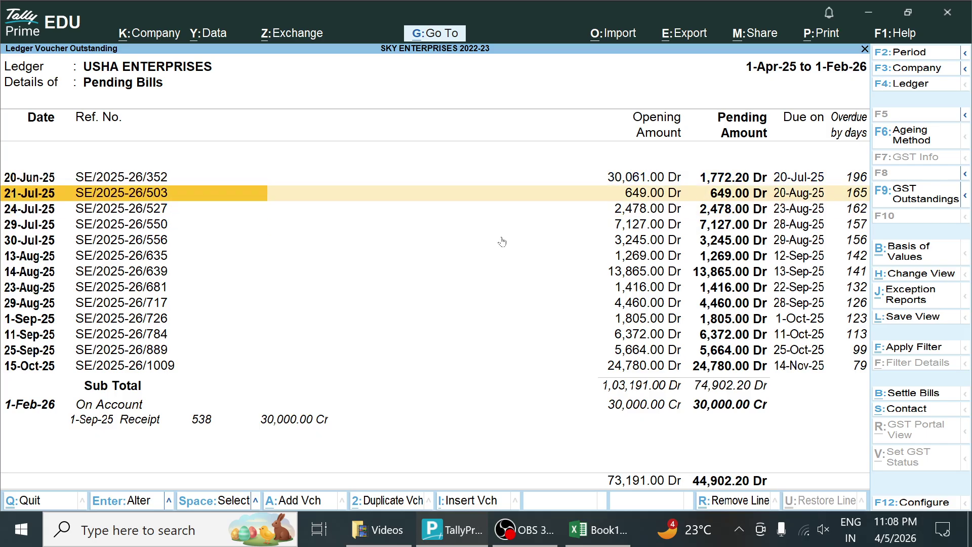
pyautogui.press('Down')
pyautogui.press('Down')
pyautogui.press('Down')
pyautogui.press('Down')
pyautogui.press('Down')
pyautogui.press('Down')
pyautogui.press('Down')
pyautogui.press('Down')
pyautogui.press('Down')
pyautogui.press('Down')
pyautogui.press('Down')
pyautogui.press('Down')
pyautogui.press('Down')
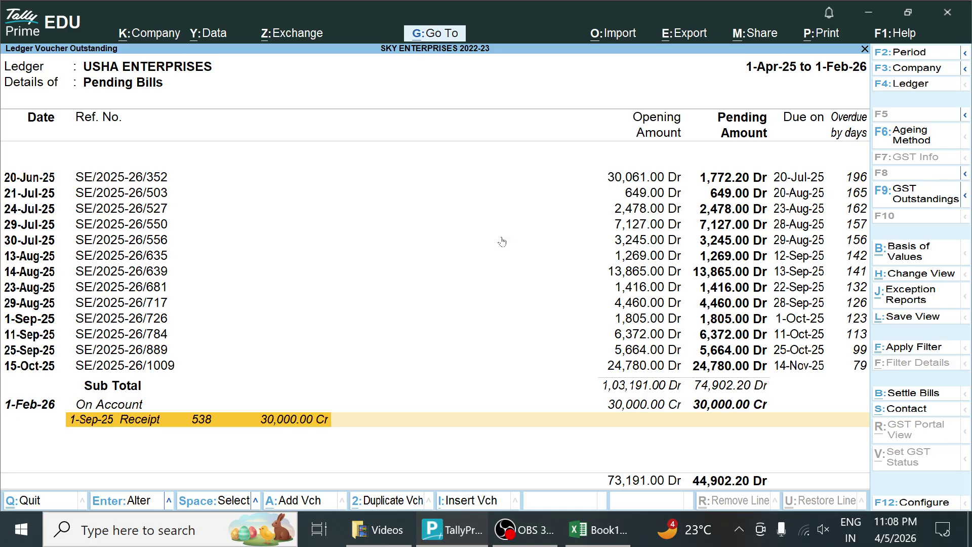
pyautogui.press('Escape')
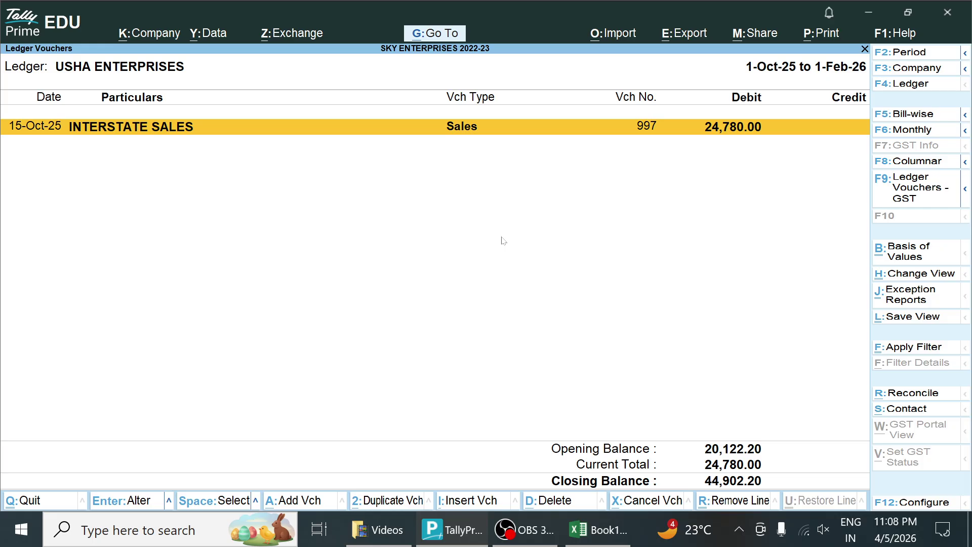
# Reopen USHA ENTERPRISES' bill-wise outstandings, check the On Account entry against the pending bills above it, and return to the ledger vouchers
pyautogui.press('F5')
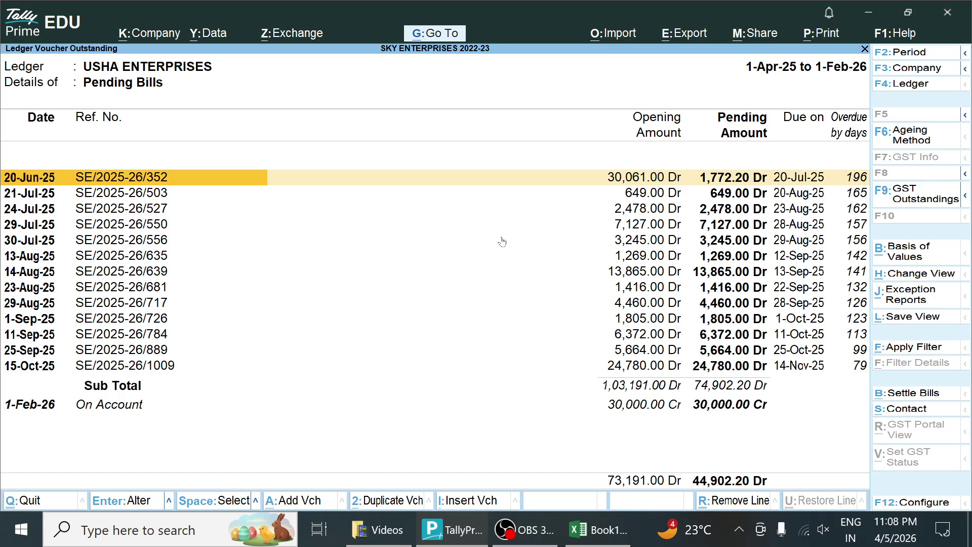
pyautogui.press('Down')
pyautogui.press('Down')
pyautogui.press('Down')
pyautogui.press('Down')
pyautogui.press('Down')
pyautogui.press('Down')
pyautogui.press('Down')
pyautogui.press('Down')
pyautogui.press('Down')
pyautogui.press('Down')
pyautogui.press('Down')
pyautogui.press('Down')
pyautogui.press('Down')
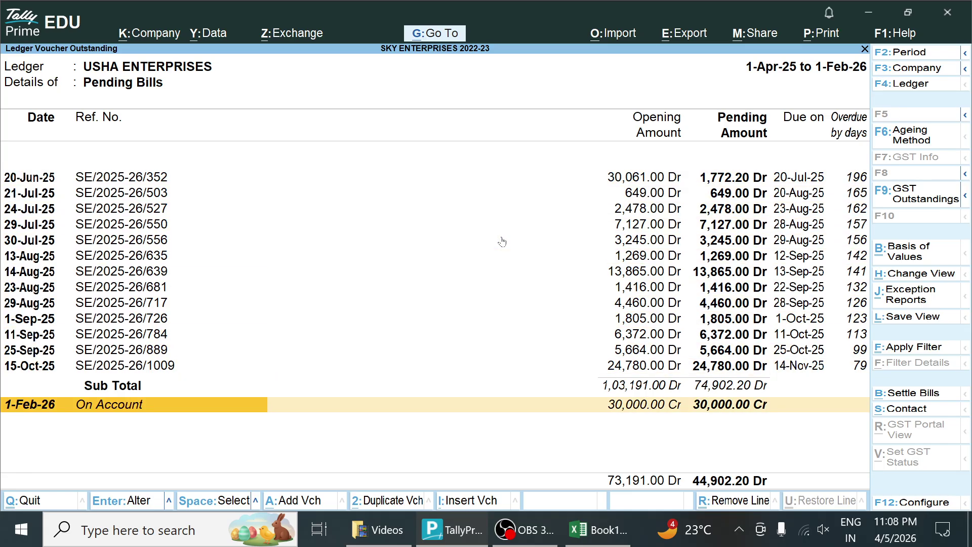
pyautogui.press('Up')
pyautogui.press('Down')
pyautogui.press('Up')
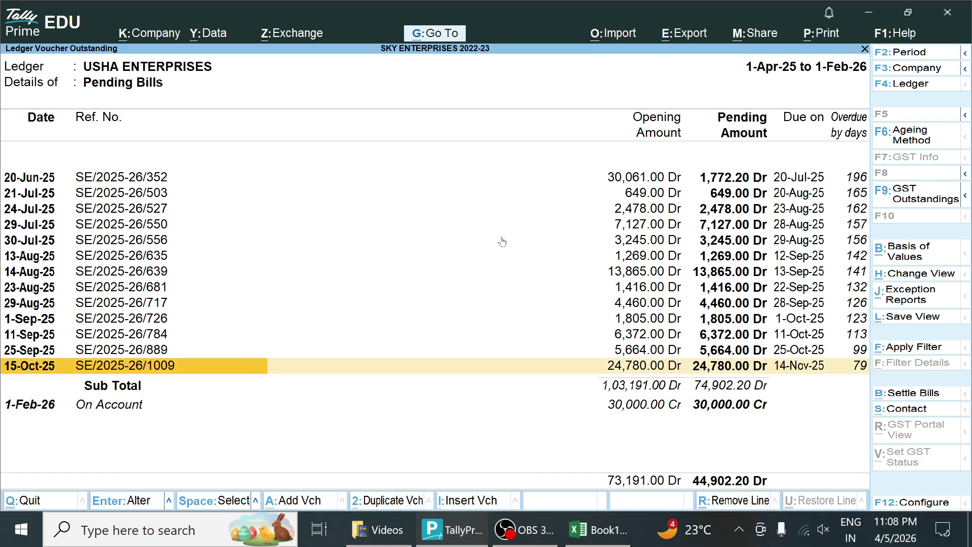
pyautogui.press('Up')
pyautogui.press('Up')
pyautogui.press('Up')
pyautogui.press('Up')
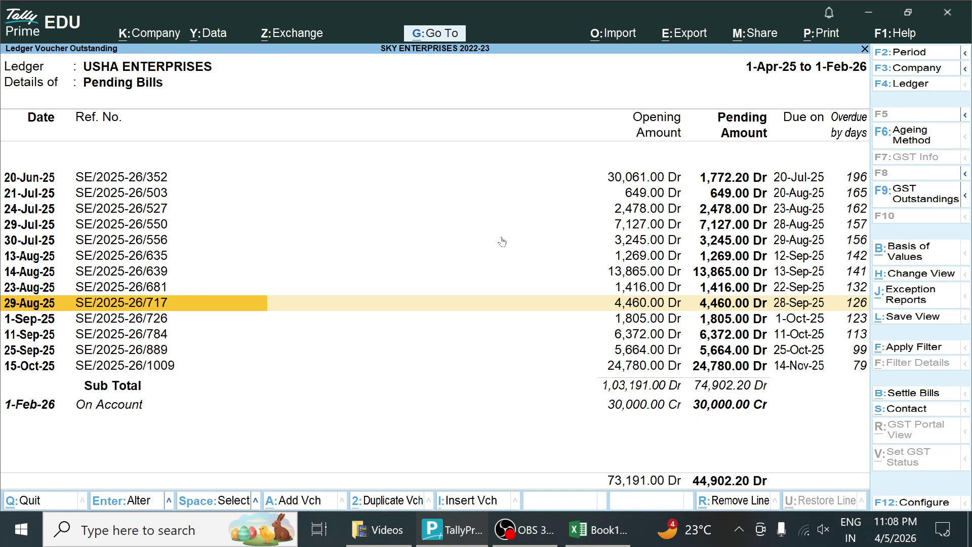
pyautogui.press('Escape')
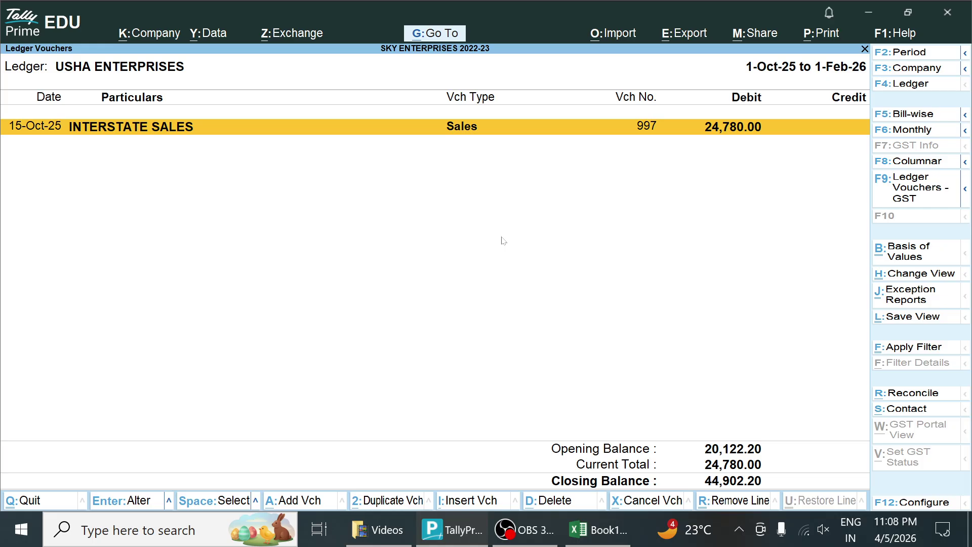
# Open Receipt 538 for alteration from the On Account entry in USHA ENTERPRISES' bill-wise outstandings
pyautogui.press('F5')
pyautogui.press('Down')
pyautogui.press('Down')
pyautogui.press('Down')
pyautogui.press('Down')
pyautogui.press('Down')
pyautogui.press('Down')
pyautogui.press('Down')
pyautogui.press('Down')
pyautogui.press('Down')
pyautogui.press('Down')
pyautogui.press('Down')
pyautogui.press('Down')
pyautogui.press('Down')
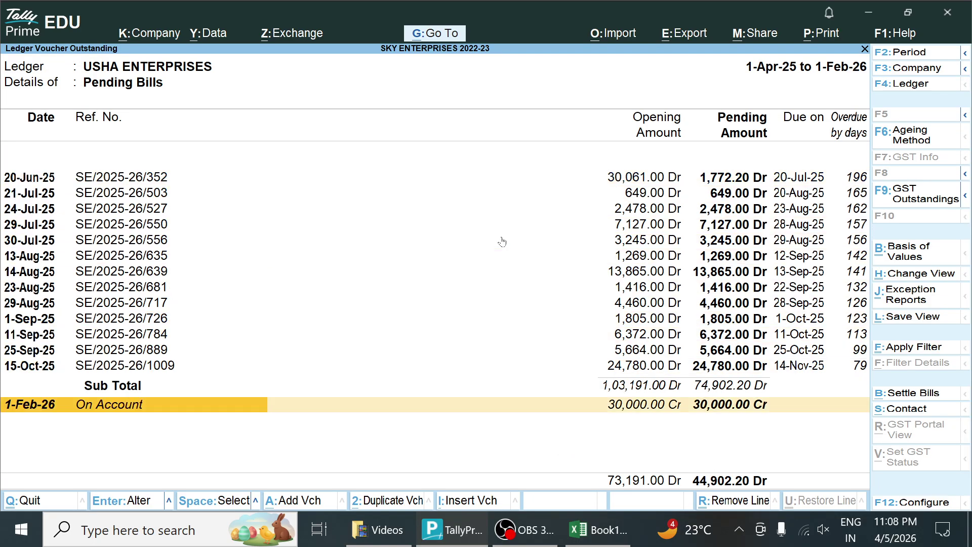
pyautogui.press('Return')
pyautogui.press('Down')
pyautogui.press('Return')
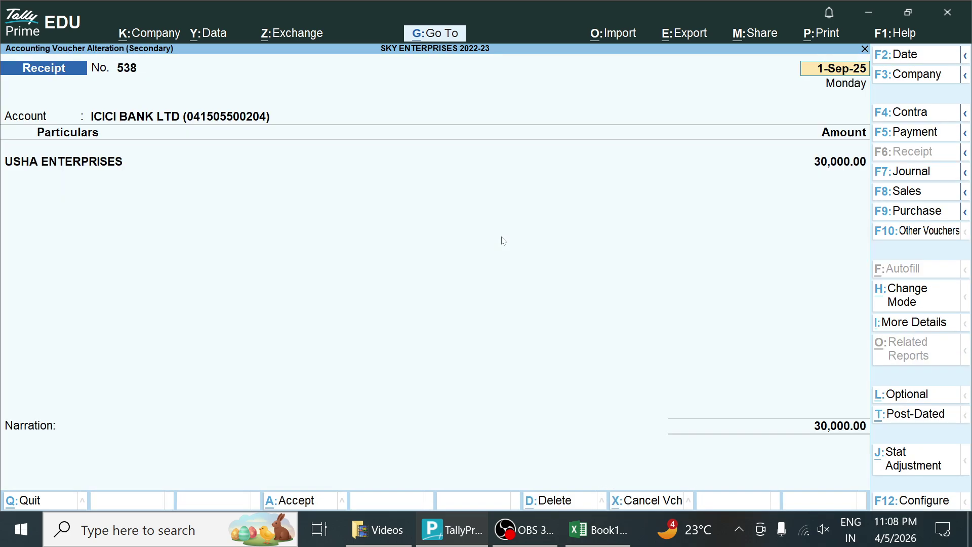
# Set the reference type in the receipt's bill-wise details for USHA ENTERPRISES to Agst Ref
pyautogui.press('Return')
pyautogui.press('Return')
pyautogui.press('Return')
pyautogui.press('Return')
pyautogui.press('Up')
pyautogui.press('Up')
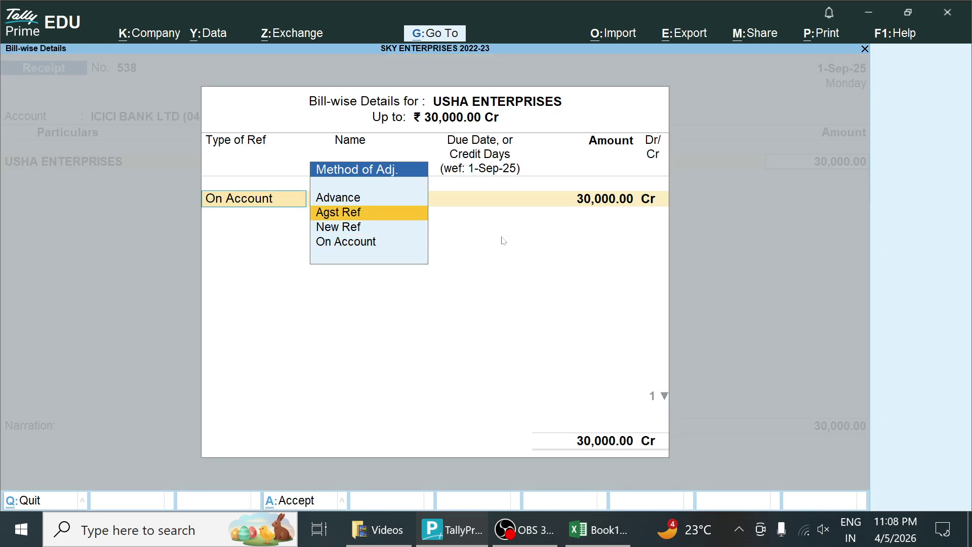
pyautogui.press('Return')
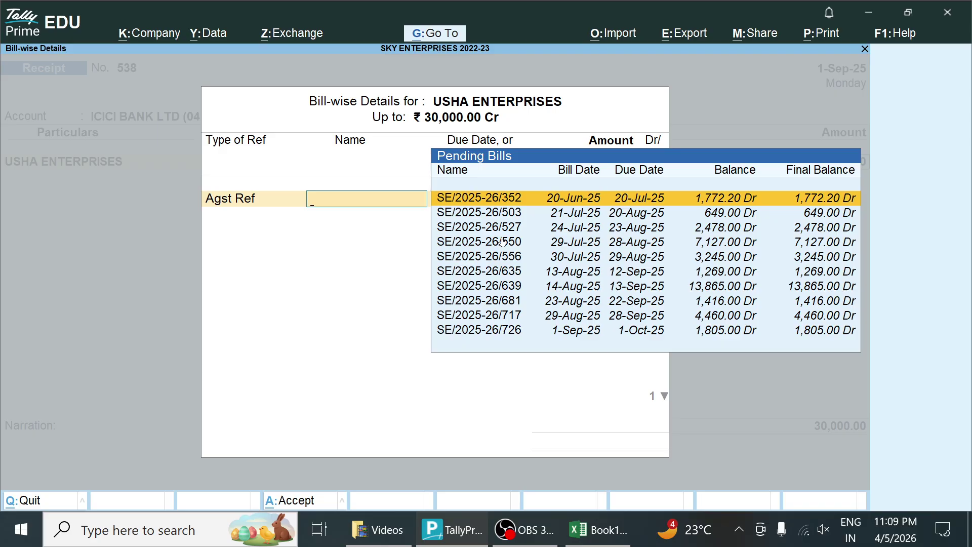
# Allocate the receipt against bills SE/2025-26/352 for 1,772.20, SE/2025-26/503 for 649.00 and SE/2025-26/527 for 2,478.00
pyautogui.press('Return')
pyautogui.press('Return')
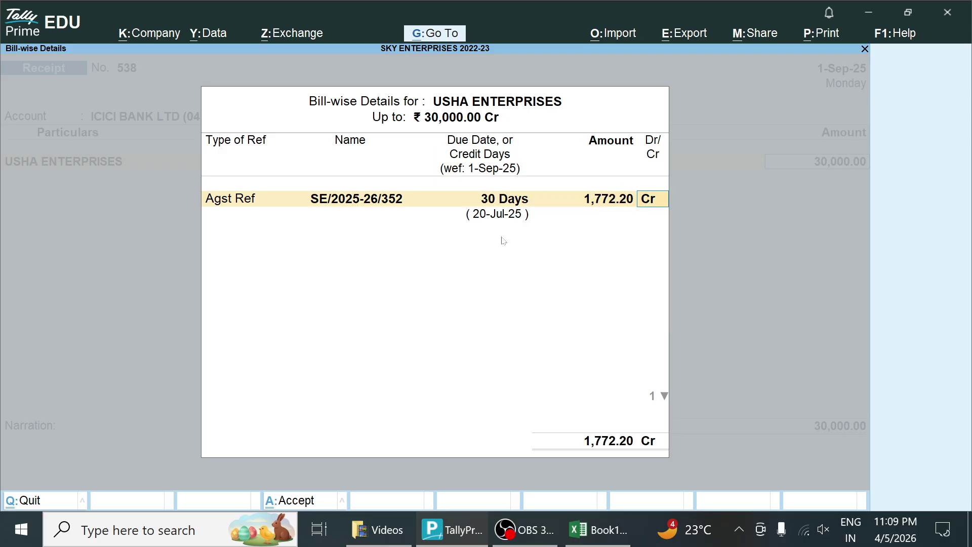
pyautogui.press('Return')
pyautogui.press('Return')
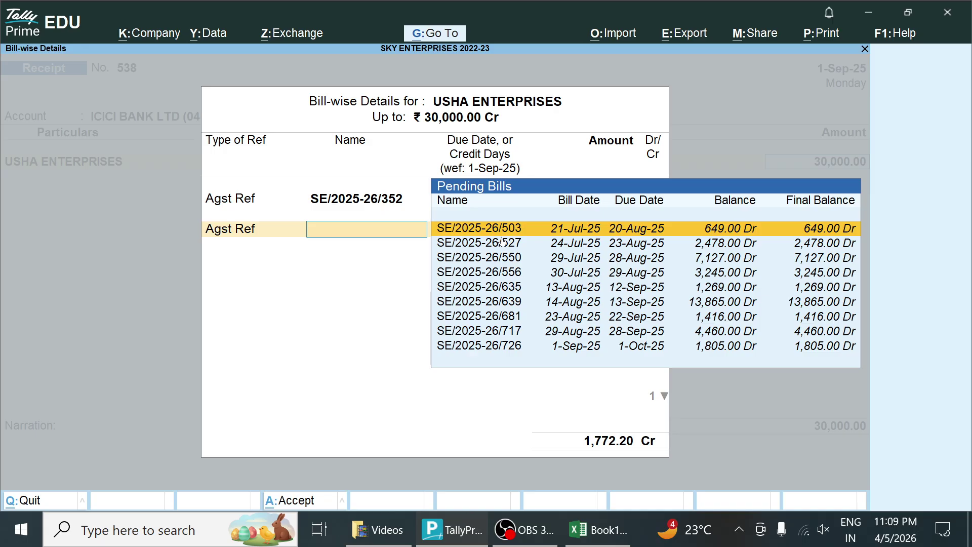
pyautogui.press('Return')
pyautogui.press('Return')
pyautogui.press('Return')
pyautogui.press('Return')
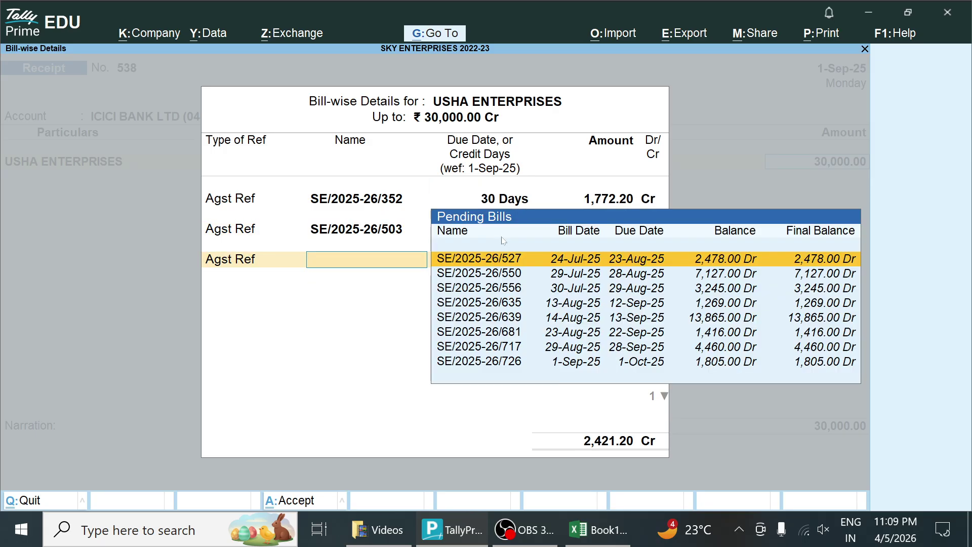
pyautogui.press('Return')
pyautogui.press('Return')
pyautogui.press('Return')
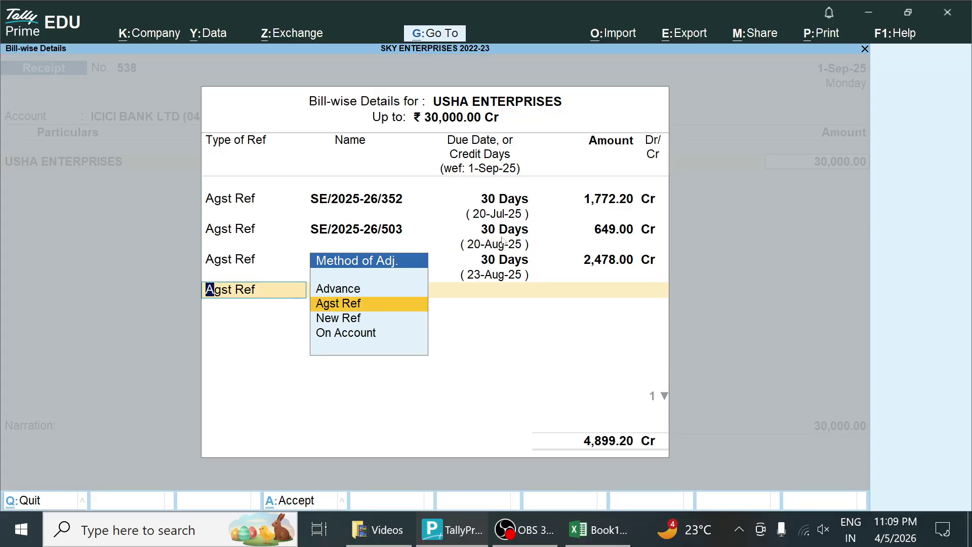
# Add Agst Ref allocations to bills SE/2025-26/550 for 7,127.00 and SE/2025-26/556 for 3,245.00
pyautogui.press('Return')
pyautogui.press('Return')
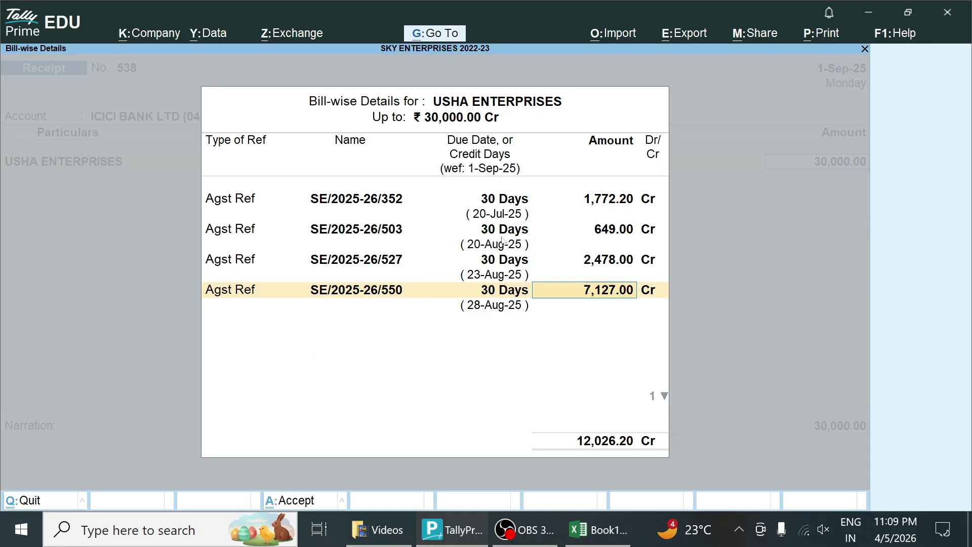
pyautogui.press('Return')
pyautogui.press('Return')
pyautogui.press('Return')
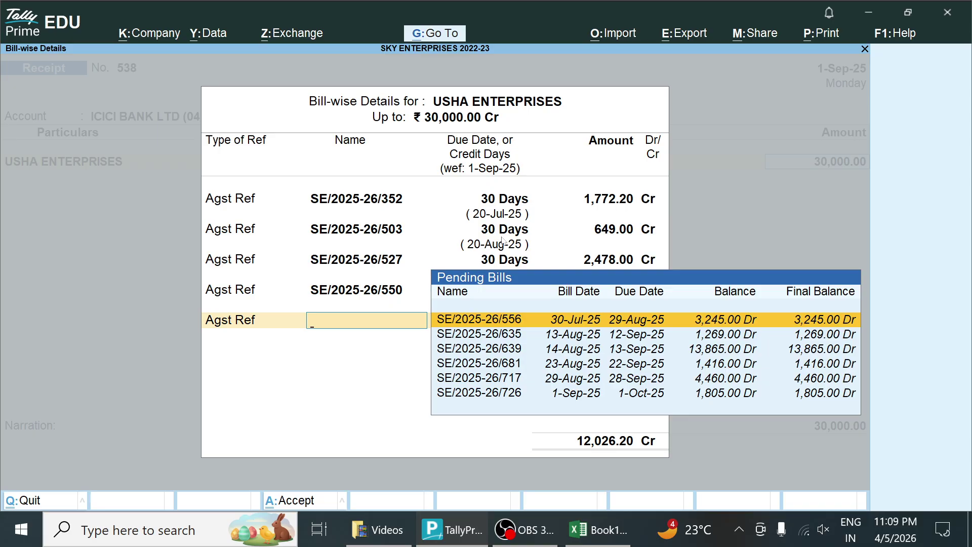
pyautogui.press('Return')
pyautogui.press('Return')
pyautogui.press('Return')
pyautogui.press('Return')
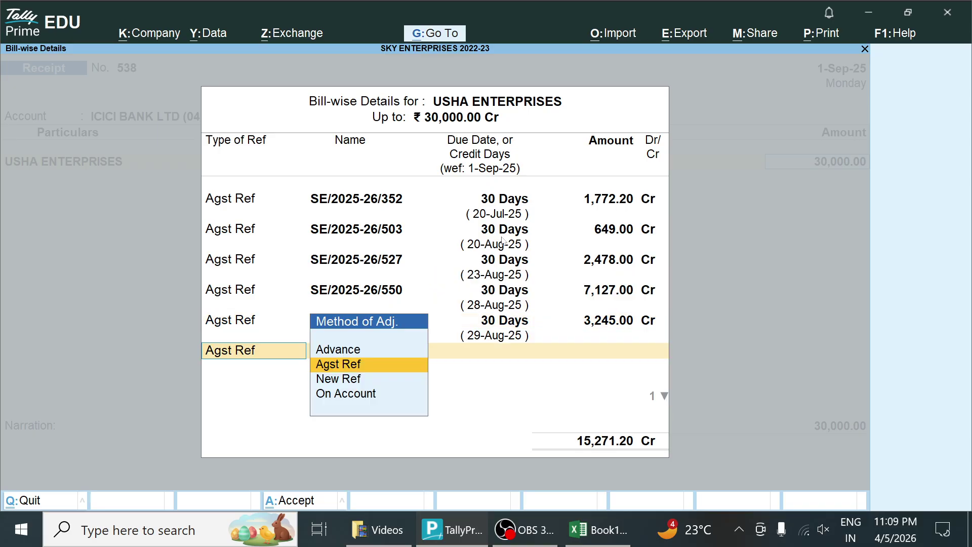
# Allocate 1,269.00 to bill SE/2025-26/635 and the remaining 13,459.80 to SE/2025-26/639 as Agst Ref
pyautogui.press('Return')
pyautogui.press('Return')
pyautogui.press('Return')
pyautogui.press('Return')
pyautogui.press('Return')
pyautogui.press('Return')
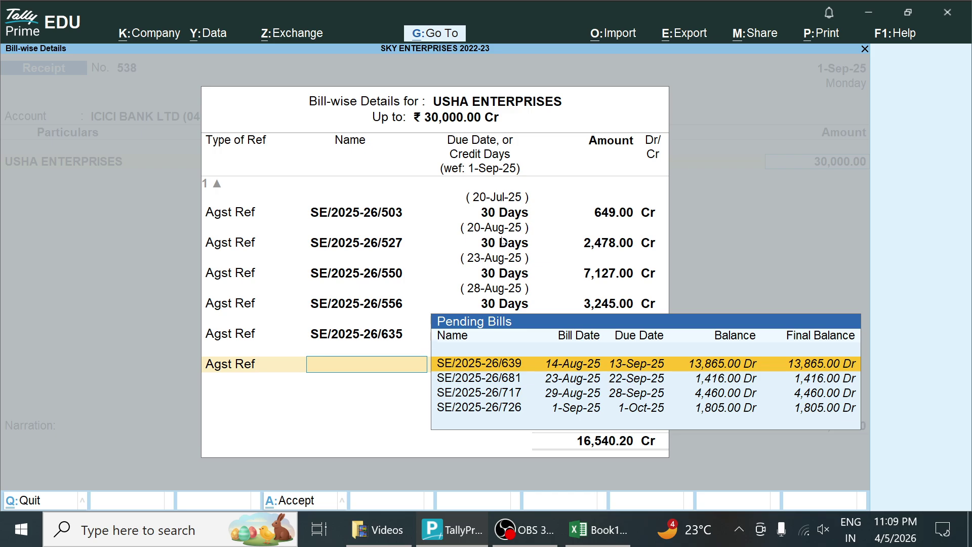
pyautogui.press('Return')
pyautogui.press('Return')
pyautogui.press('Return')
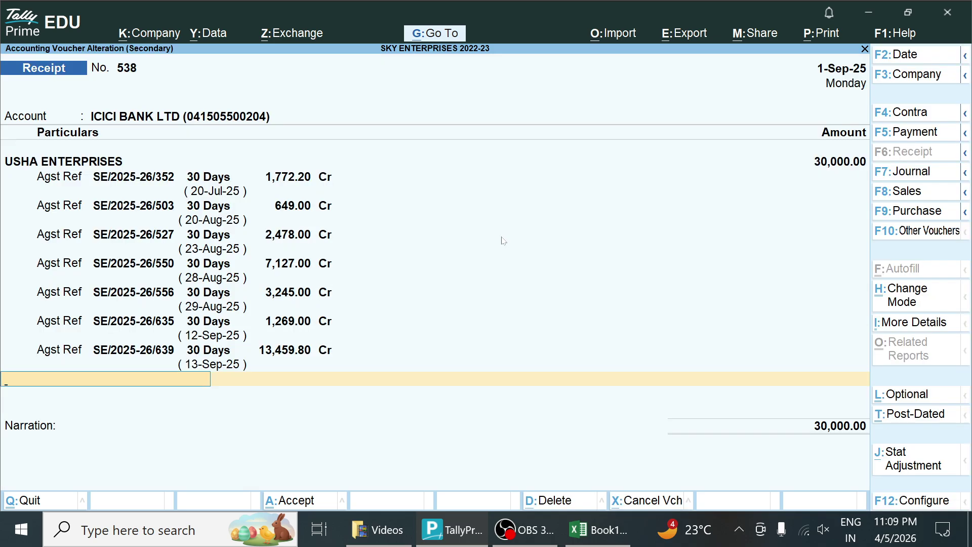
# Leave the narration blank and save the altered Receipt 538
pyautogui.press('Return')
pyautogui.press('Return')
pyautogui.press('Return')
pyautogui.press('Return')
pyautogui.press('Return')
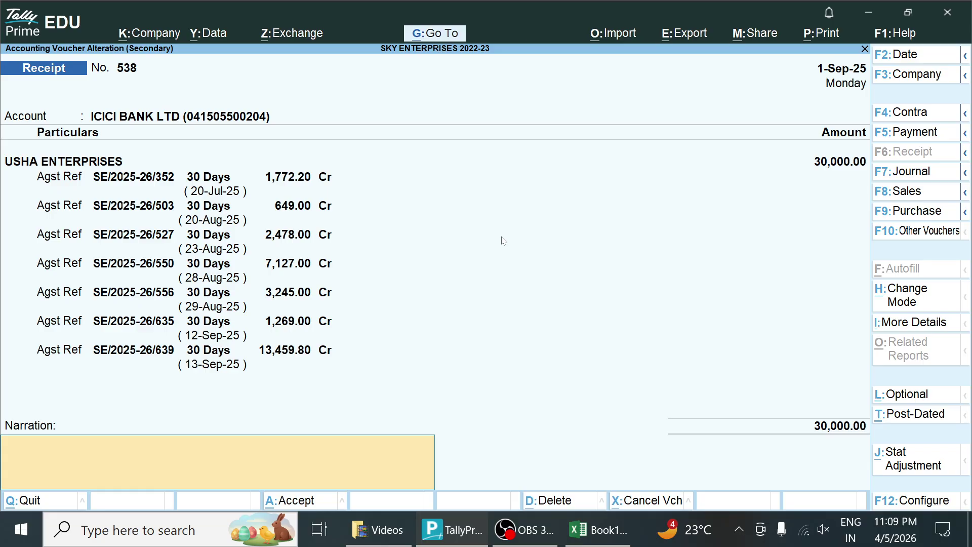
pyautogui.press('Return')
pyautogui.press('Return')
pyautogui.hotkey('shift', 'Return')
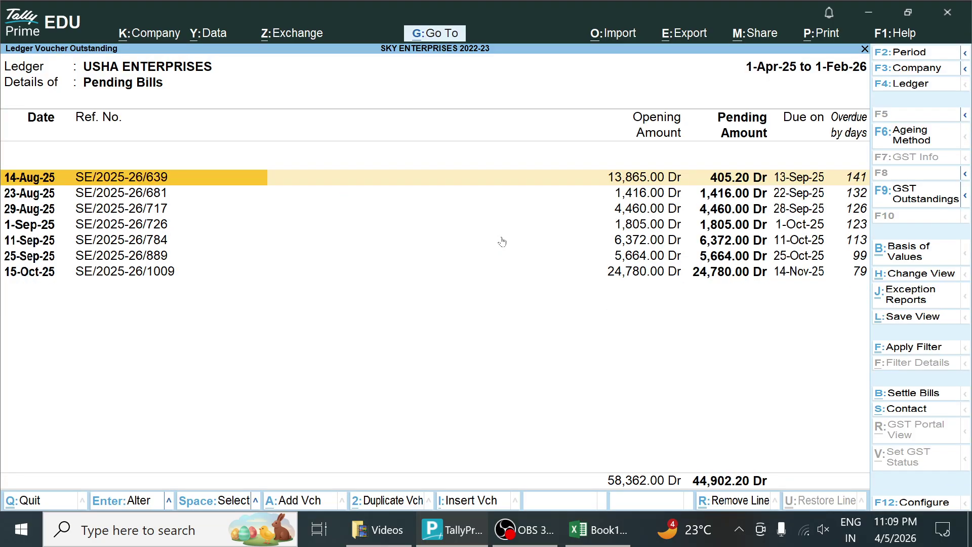
# Review USHA ENTERPRISES' remaining pending bills from SE/2025-26/639 to SE/2025-26/1009
pyautogui.press('Down')
pyautogui.press('Down')
pyautogui.press('Down')
pyautogui.press('Down')
pyautogui.press('Down')
pyautogui.press('Down')
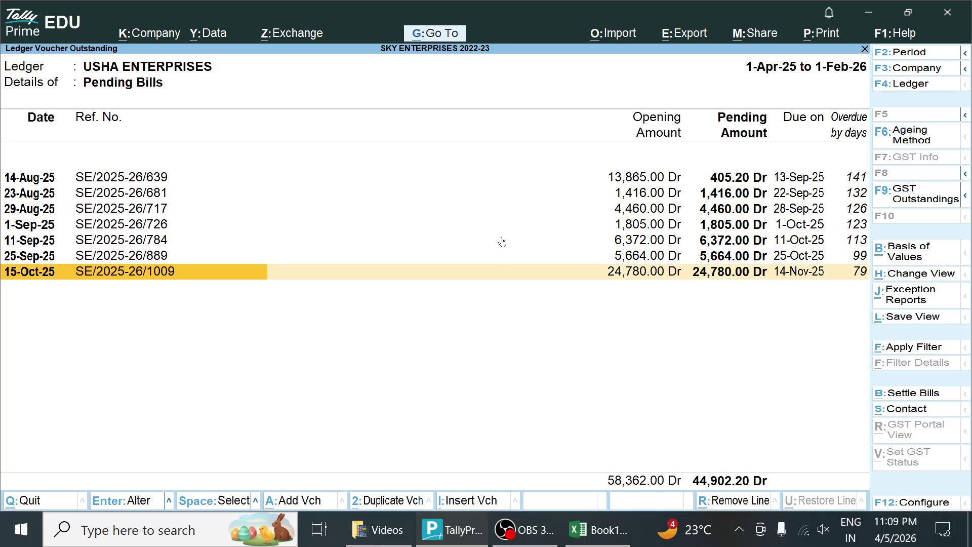
# Close the USHA ENTERPRISES reports and ledger selection, returning to Display More Reports
pyautogui.press('Escape')
pyautogui.press('Escape')
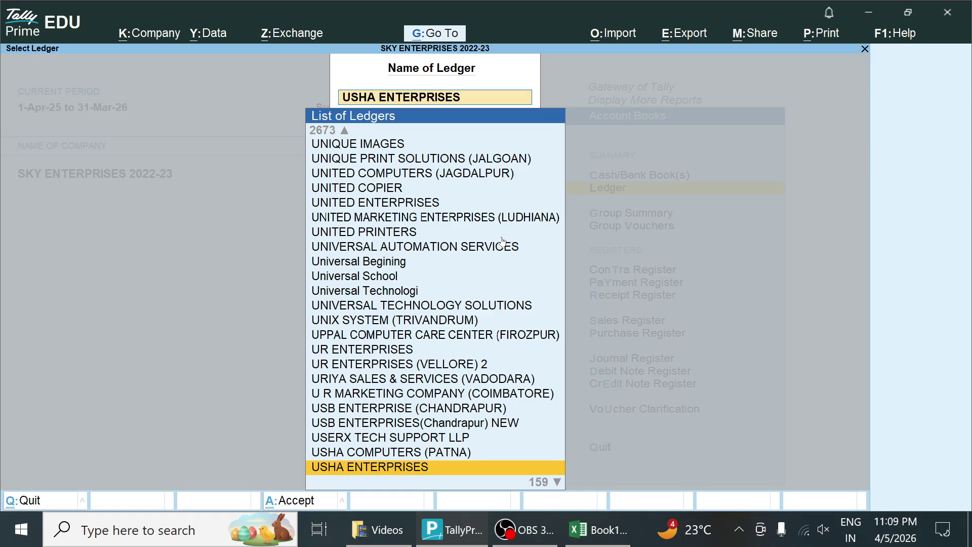
pyautogui.press('Escape')
pyautogui.press('Escape')
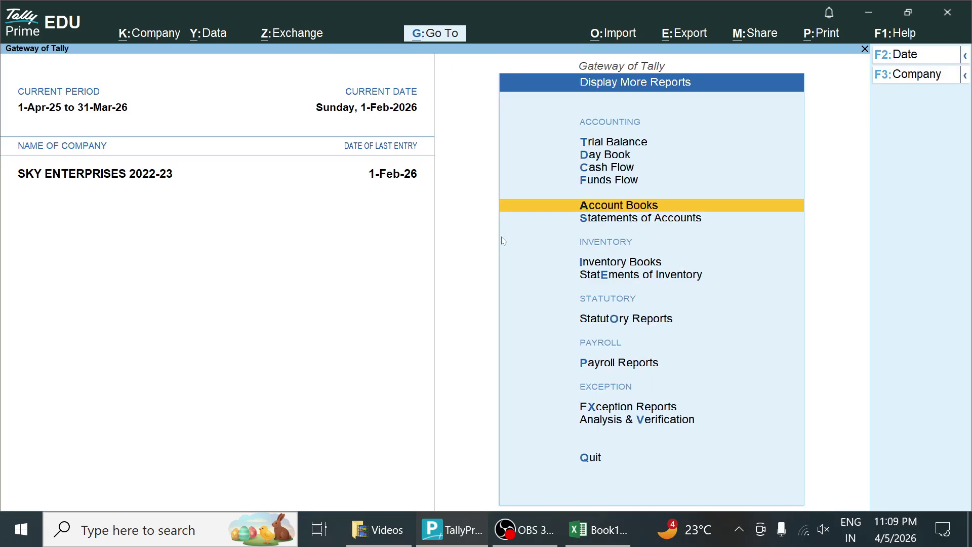